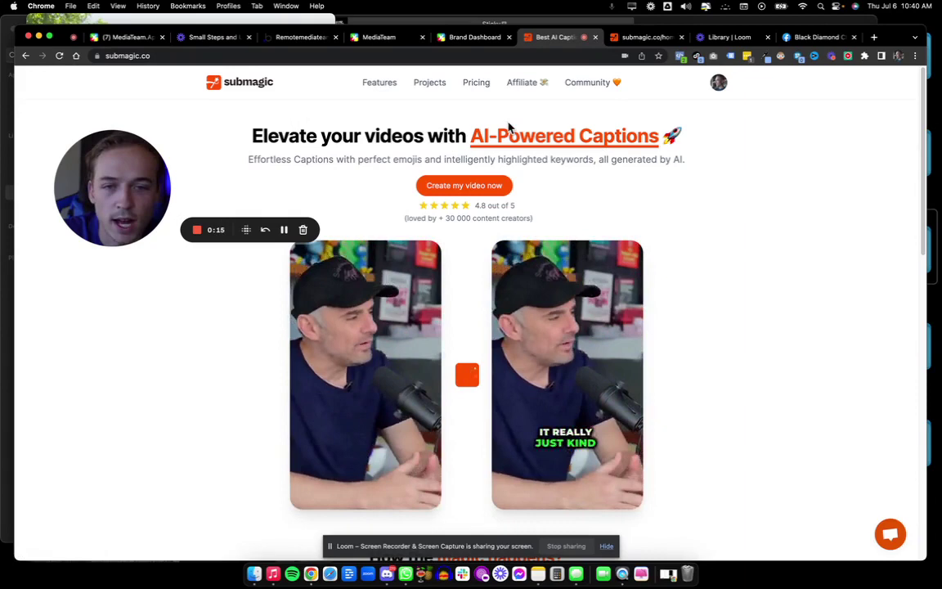
Open Submagic's pricing page showing the Basic ($20/month) and Pro ($50/month) plans
click(472, 85)
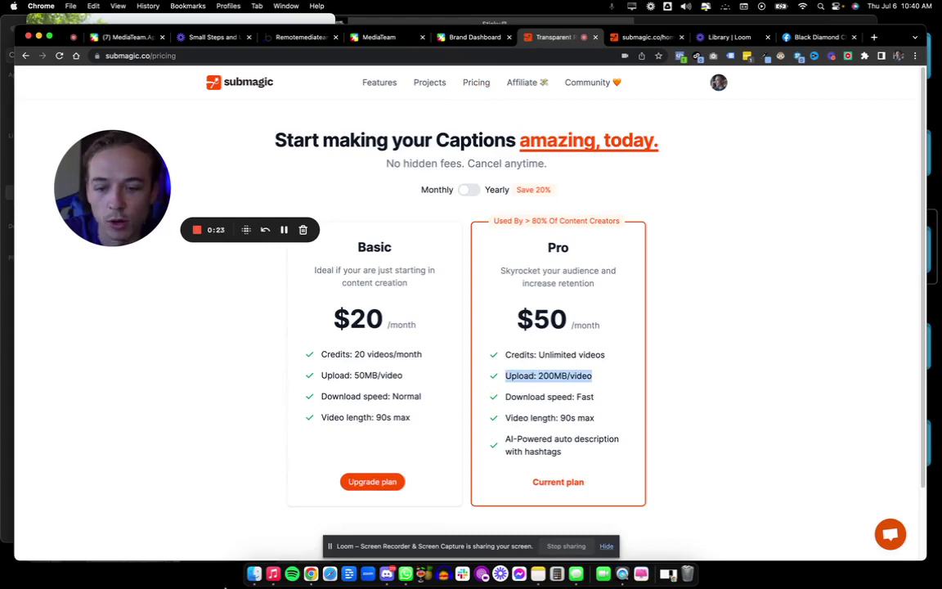
Check the pain angle - headaches video's size in Downloads and mark Basic's 50MB upload limit
click(254, 574)
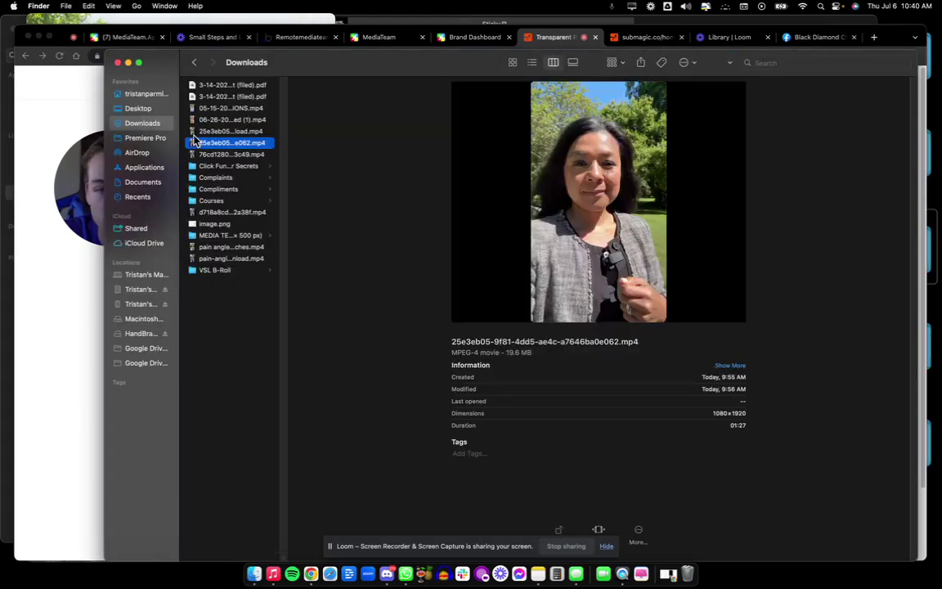
click(225, 247)
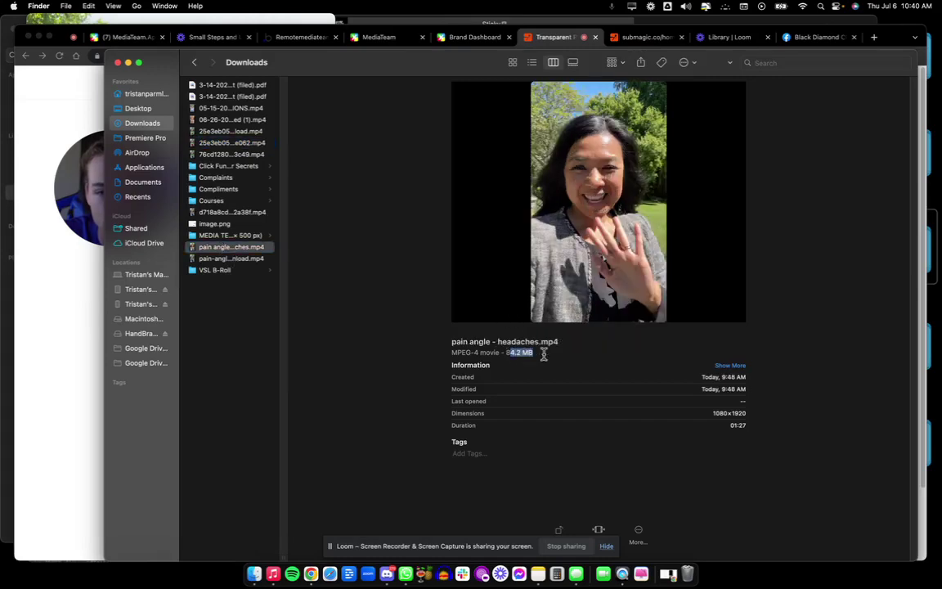
click(38, 445)
drag(354, 375, 416, 379)
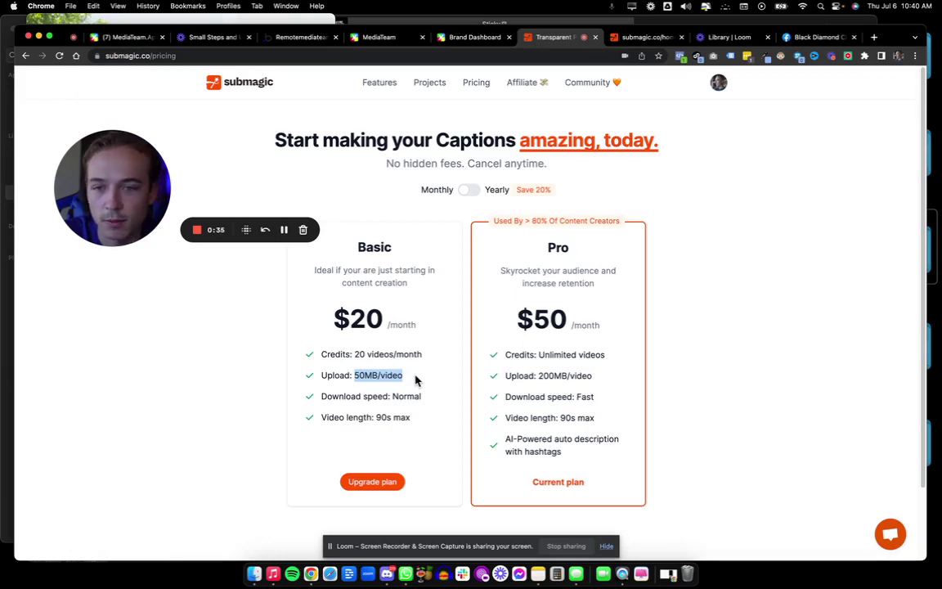
Go to My projects, inspect other downloaded videos including the 720×1280 file, then return
click(424, 86)
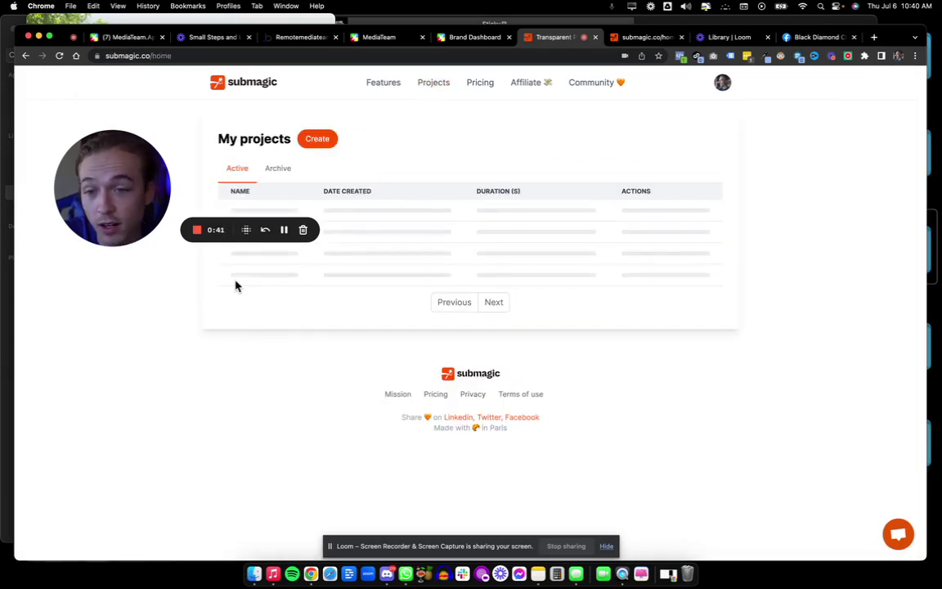
drag(137, 201, 161, 140)
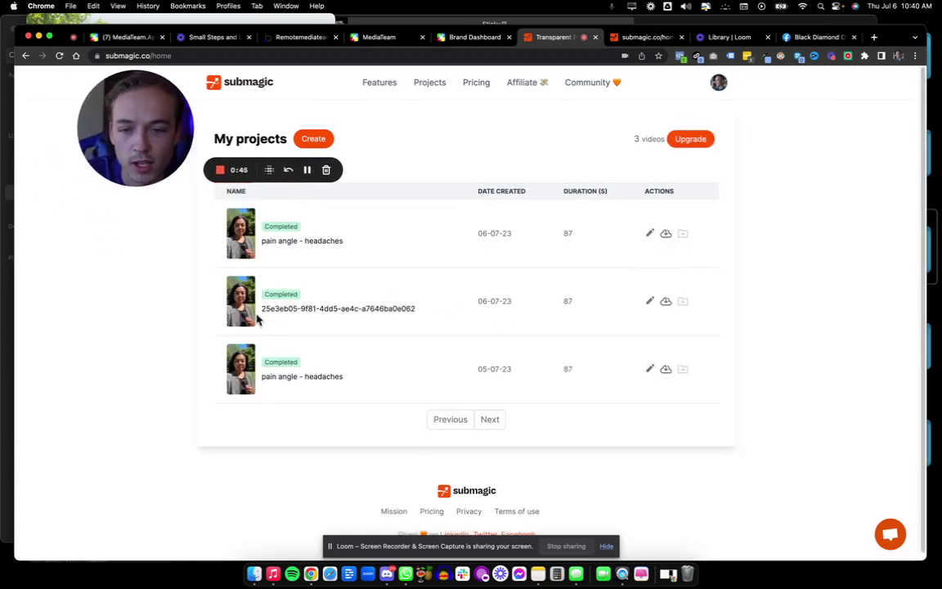
click(258, 575)
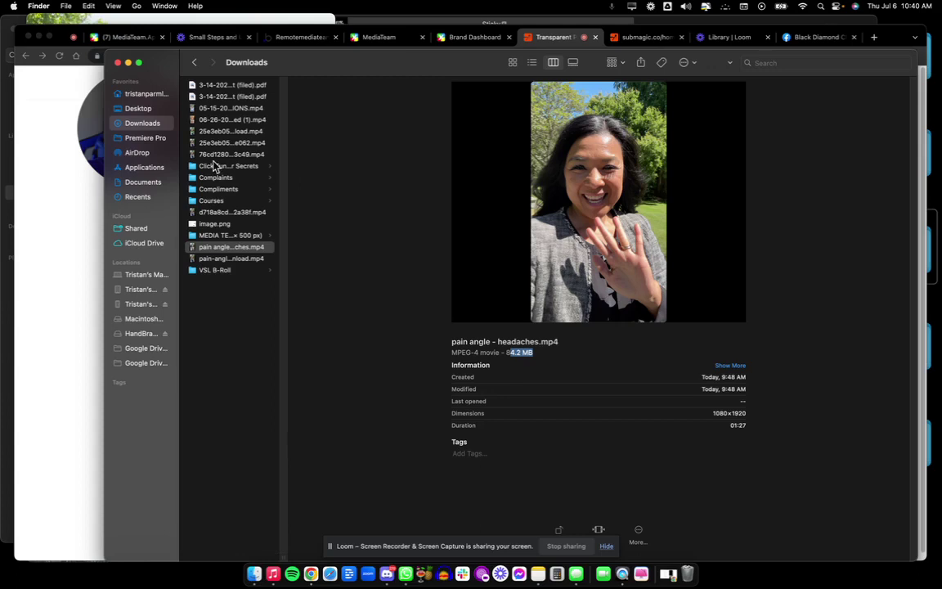
click(209, 144)
click(212, 155)
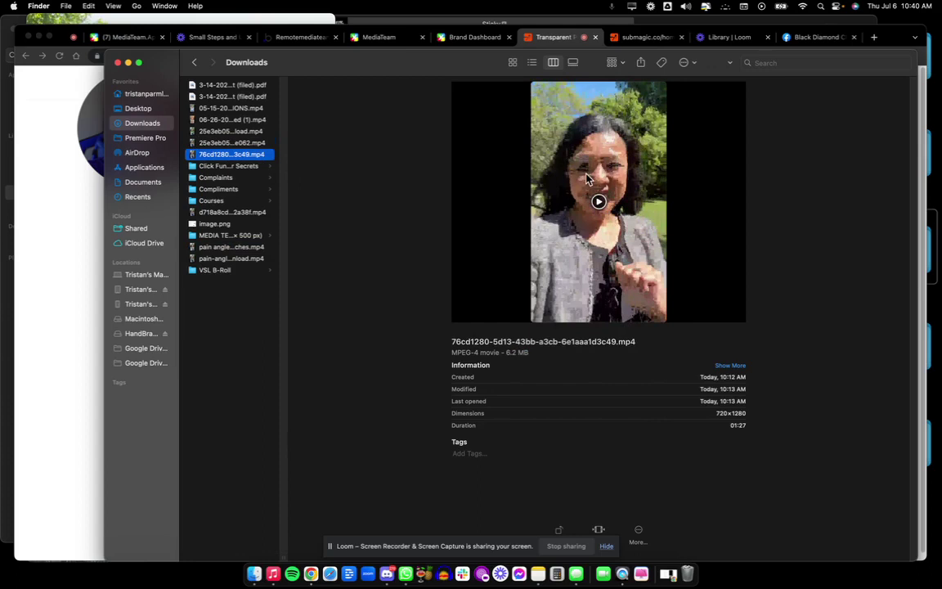
click(59, 270)
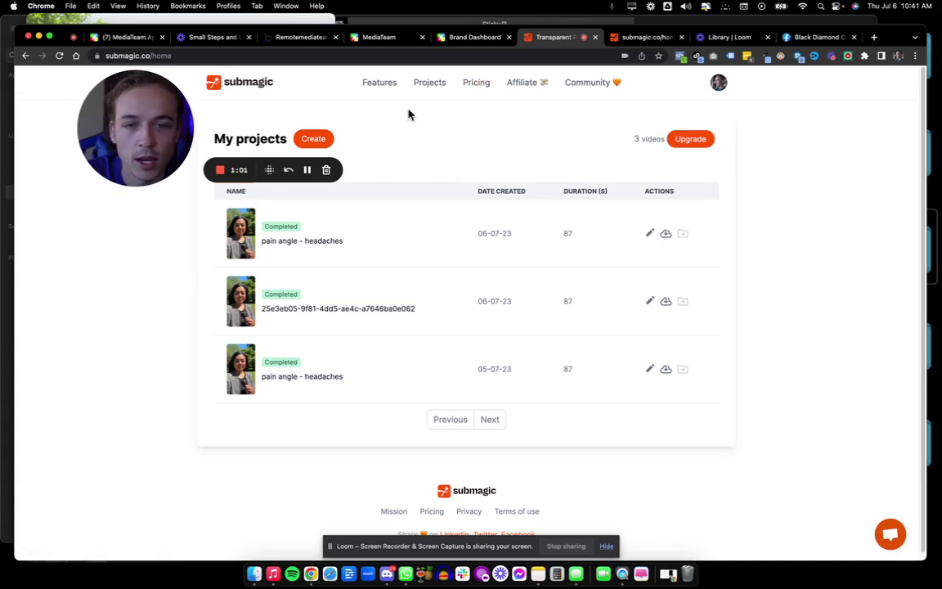
Open the first 'pain angle - headaches' project from the projects list in the editor
click(300, 142)
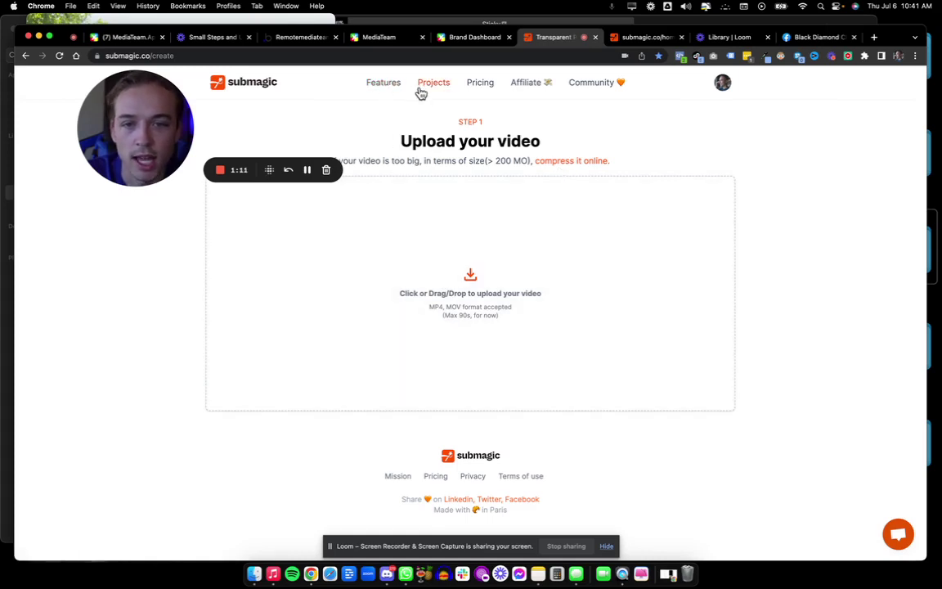
click(421, 92)
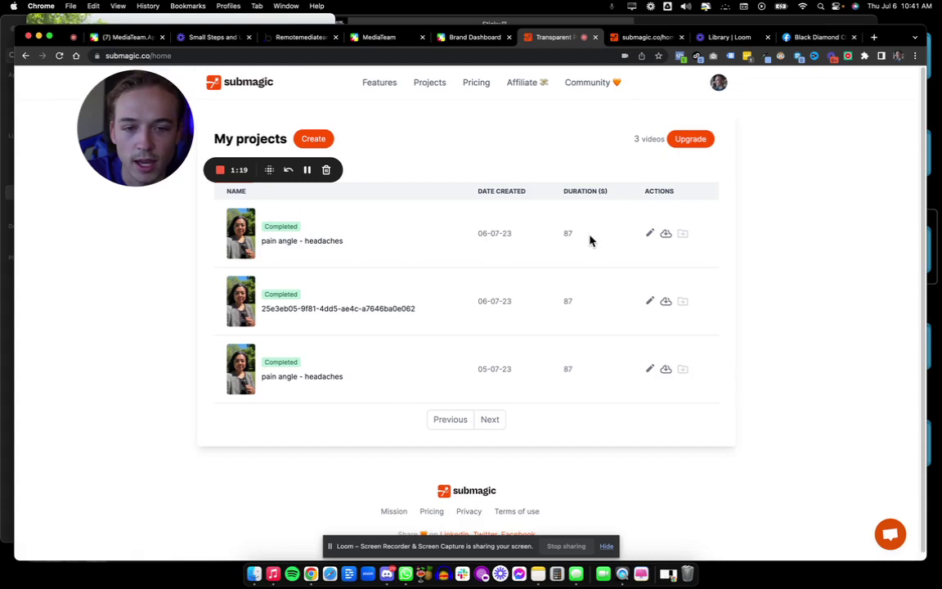
click(648, 235)
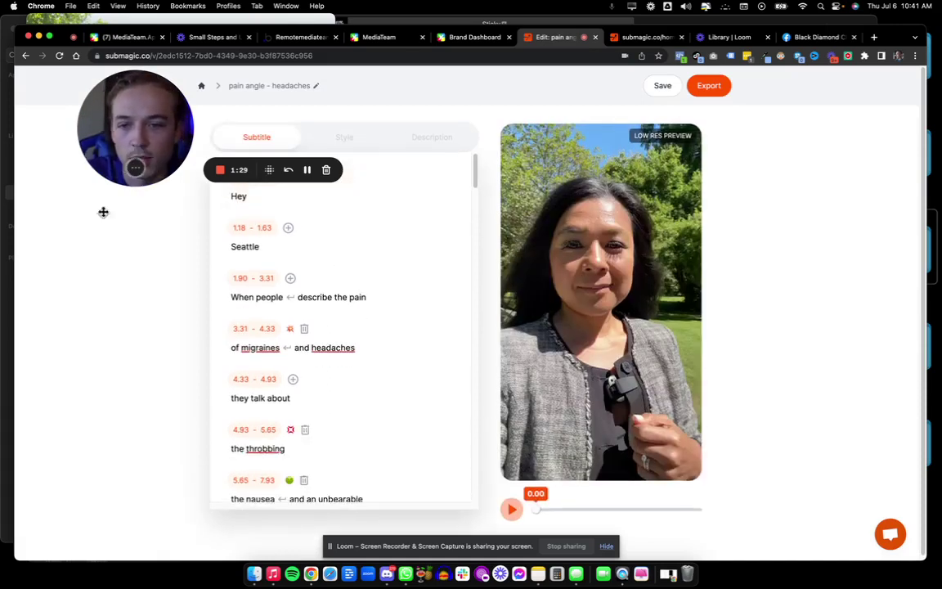
Add a waving-hand emoji (searched 'hand') to the Hey caption and preview it
drag(107, 179, 751, 170)
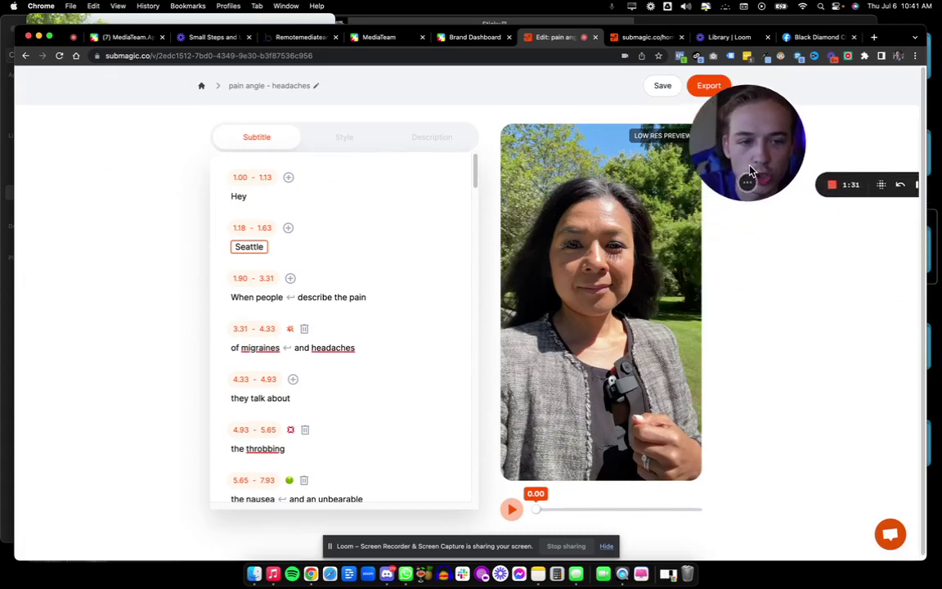
click(288, 178)
click(299, 217)
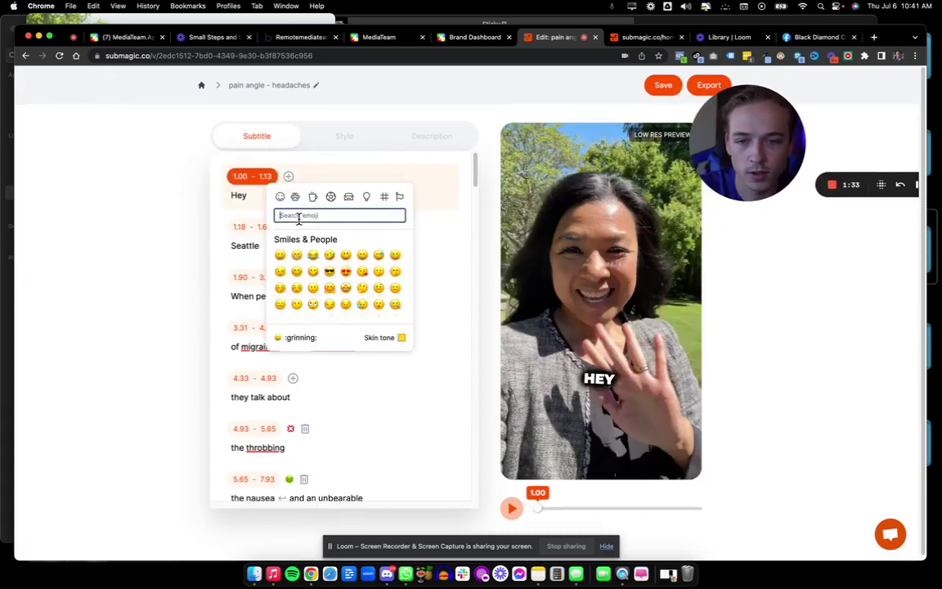
text(hand)
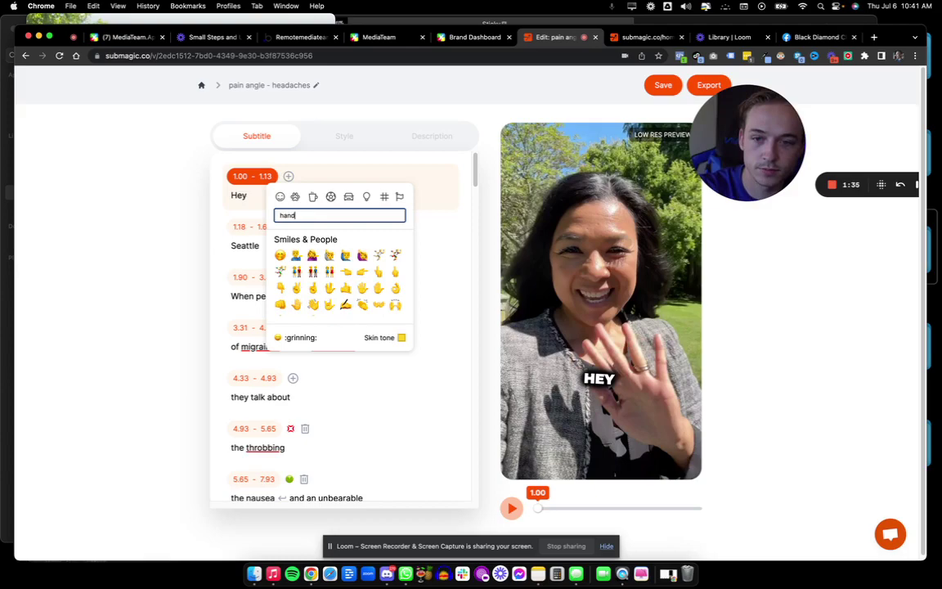
click(310, 307)
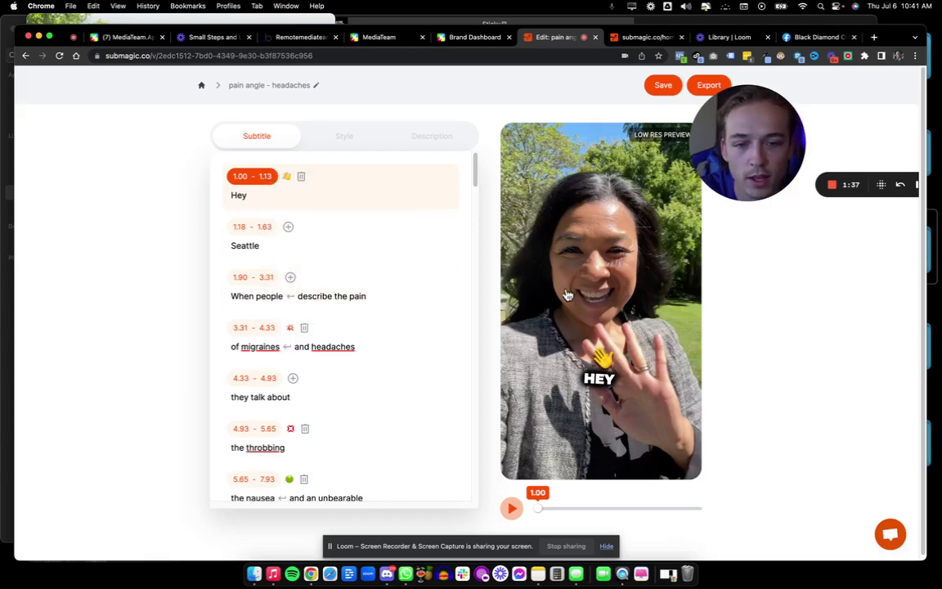
click(509, 509)
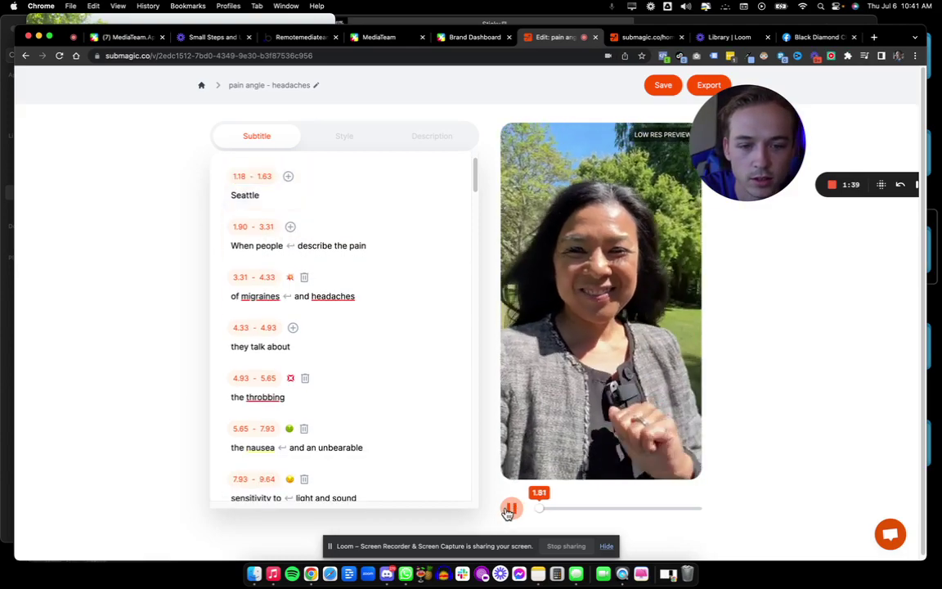
click(510, 509)
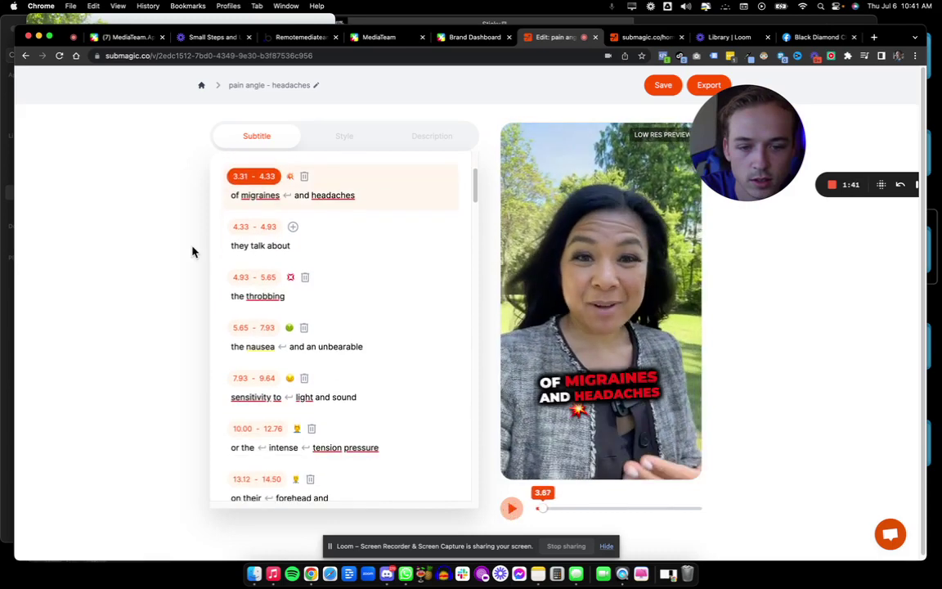
Add a cityscape emoji, searched with 'city', to the Seattle caption
scroll(309, 269, up, 4)
click(289, 227)
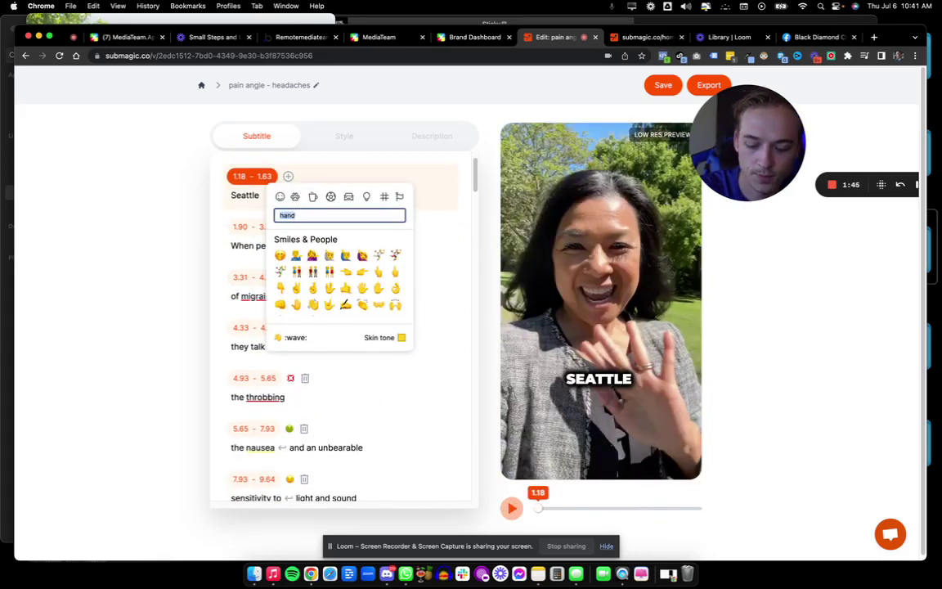
text(ci)
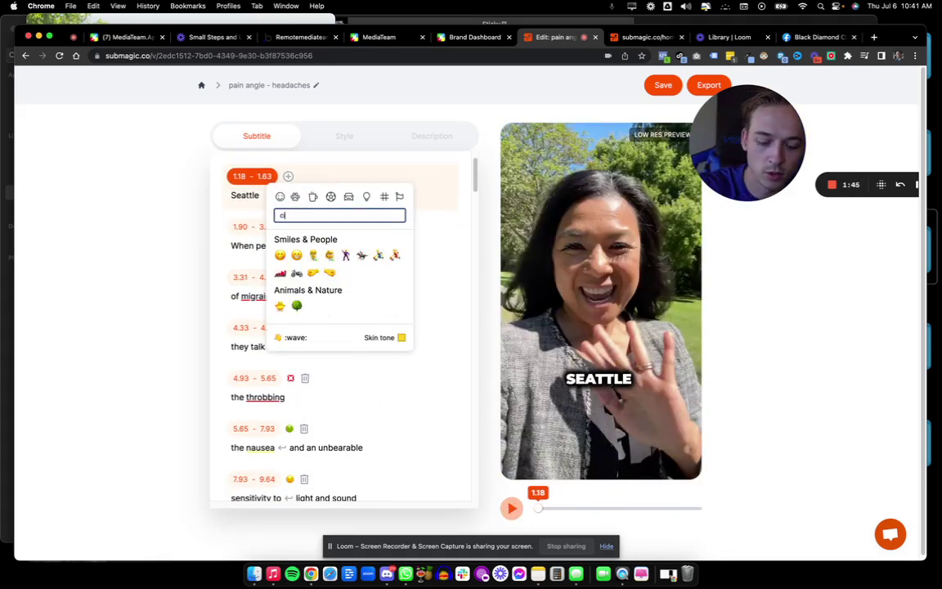
text(ty)
click(288, 256)
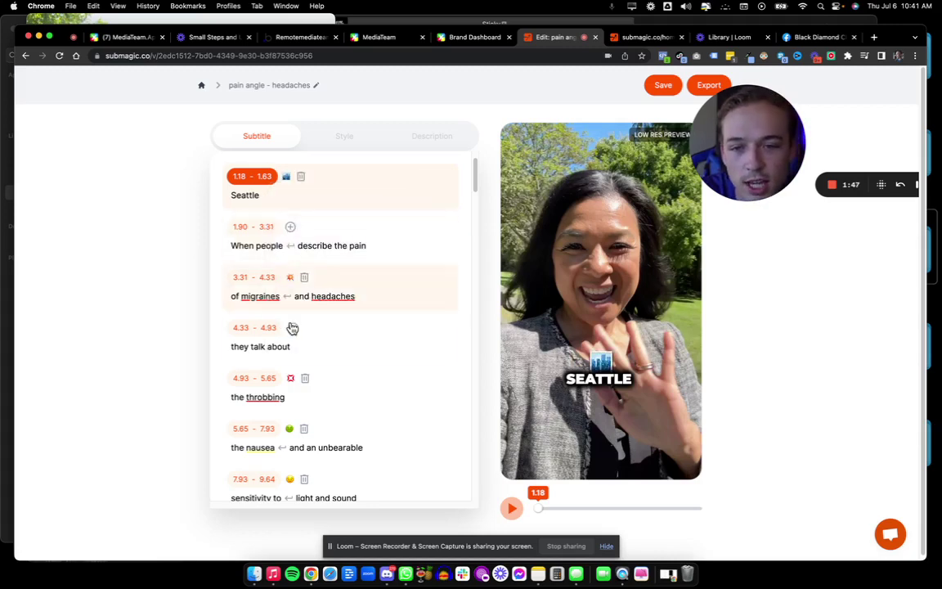
Browse the subtitles, opening word options for 'intense' and 'pressure'
scroll(292, 331, down, 5)
click(288, 255)
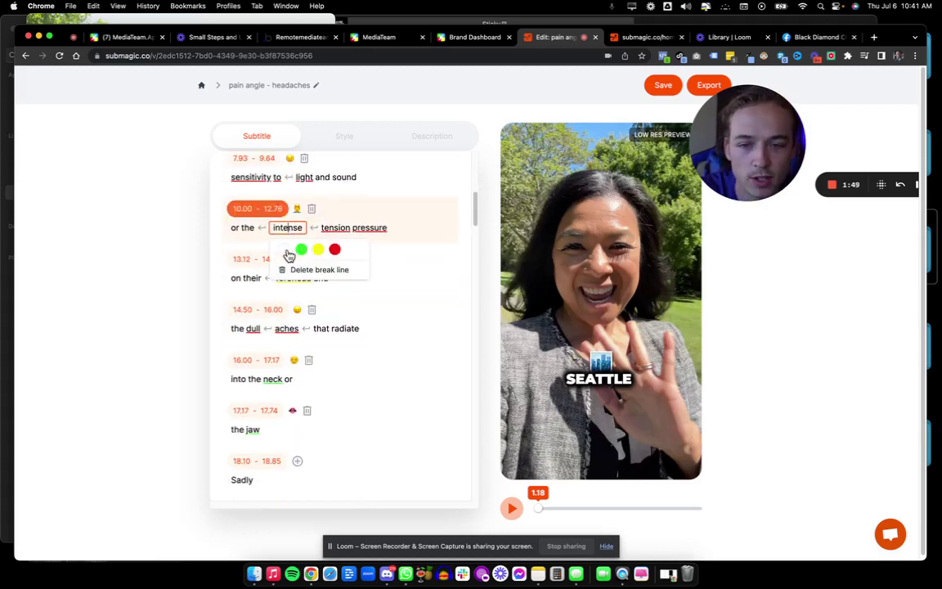
click(372, 199)
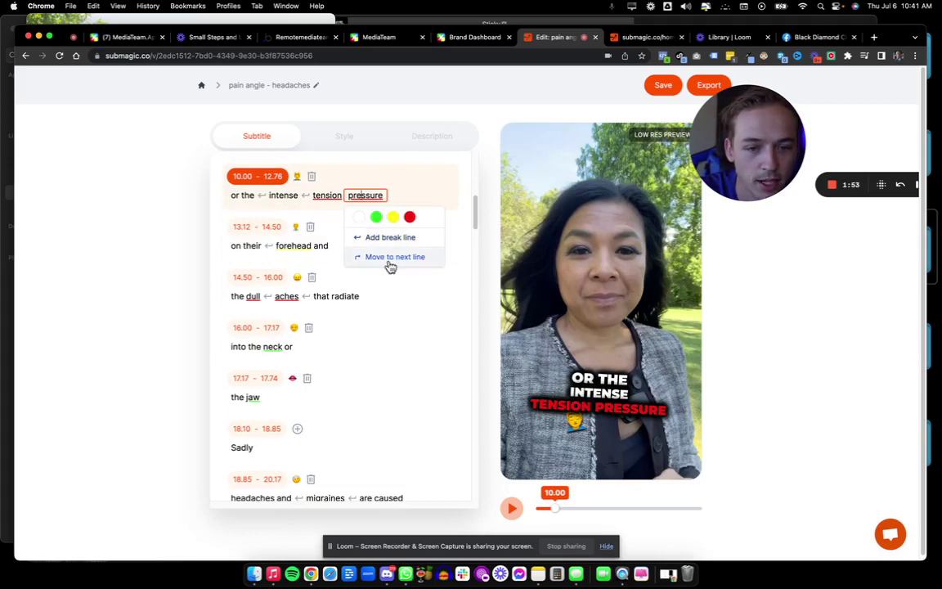
Correct the flagged surname in the 74.62–75.94 caption, then check the Spinal Care caption
scroll(280, 359, down, 10)
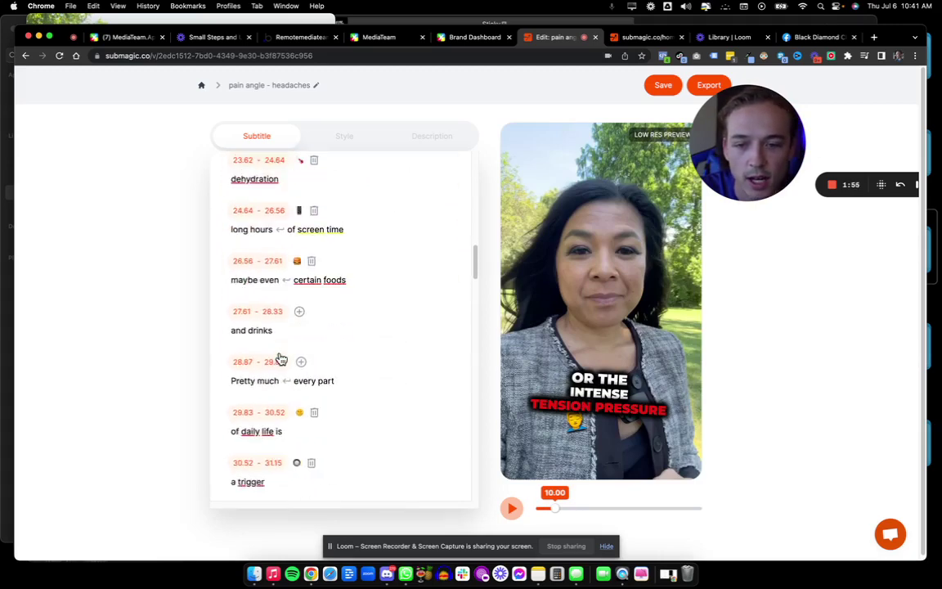
scroll(279, 360, down, 8)
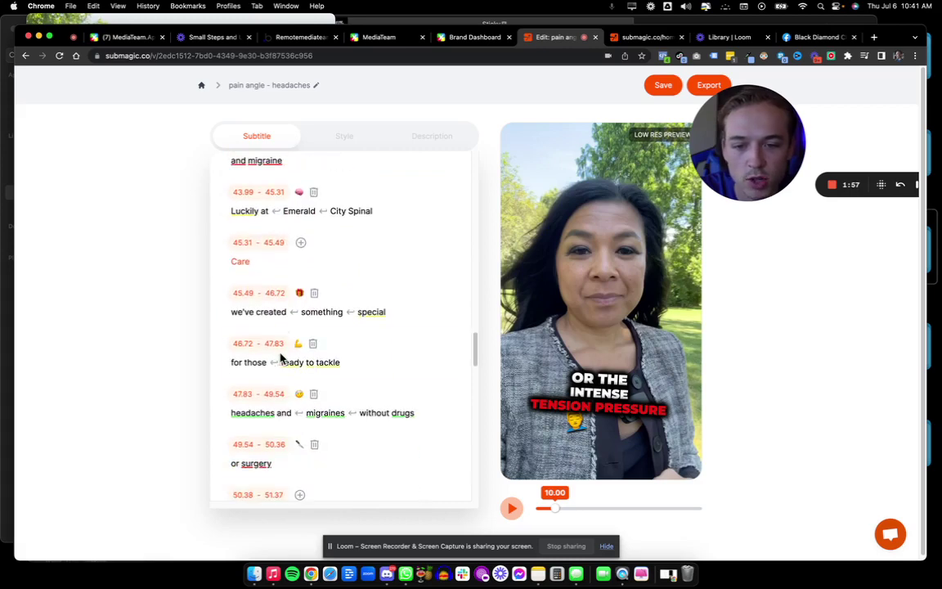
scroll(284, 305, down, 8)
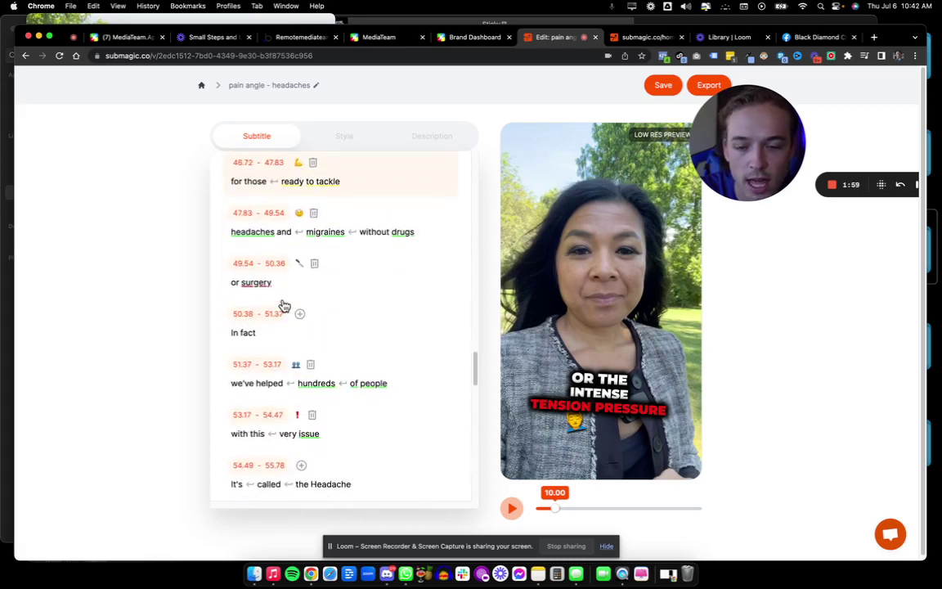
scroll(284, 305, down, 8)
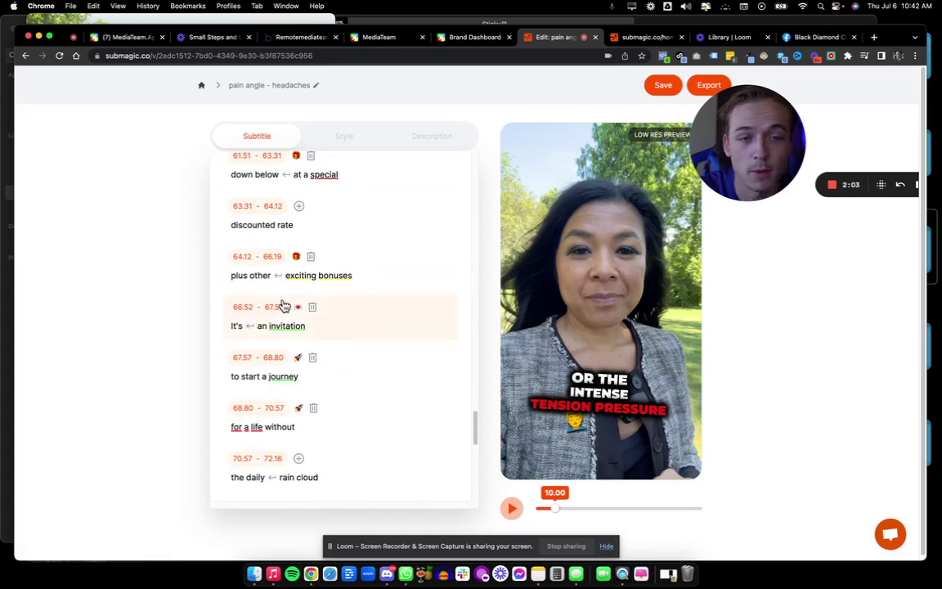
scroll(283, 305, down, 8)
click(285, 278)
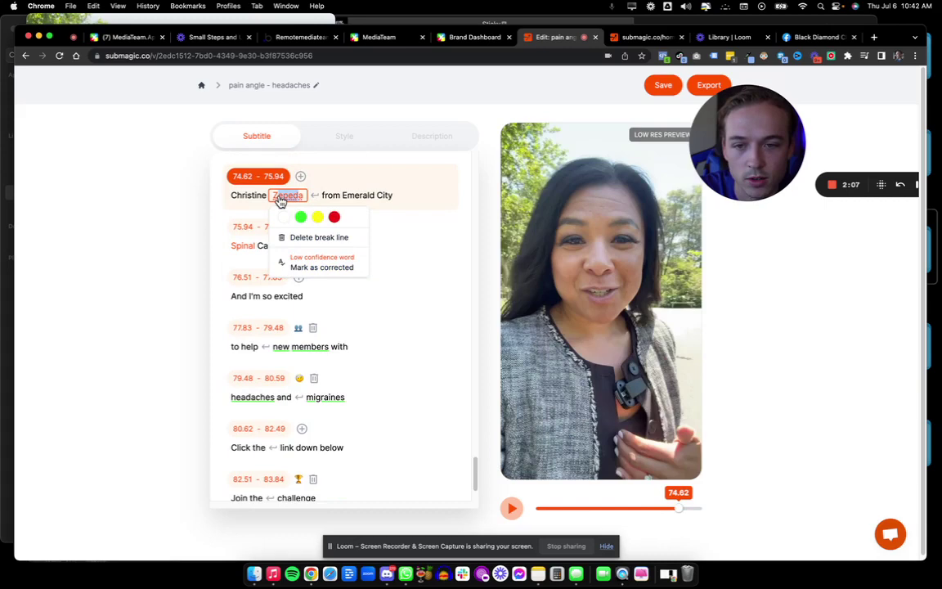
click(281, 197)
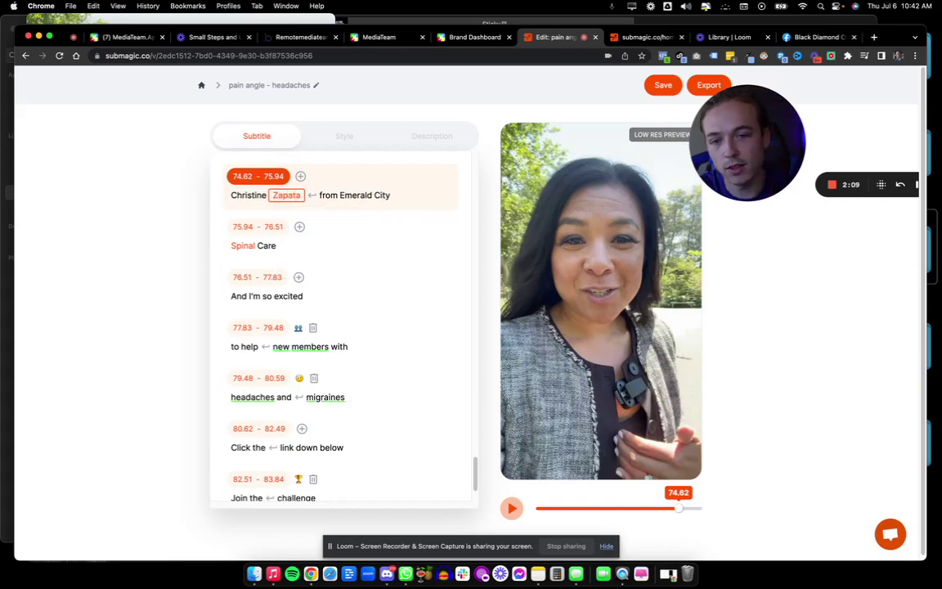
click(363, 257)
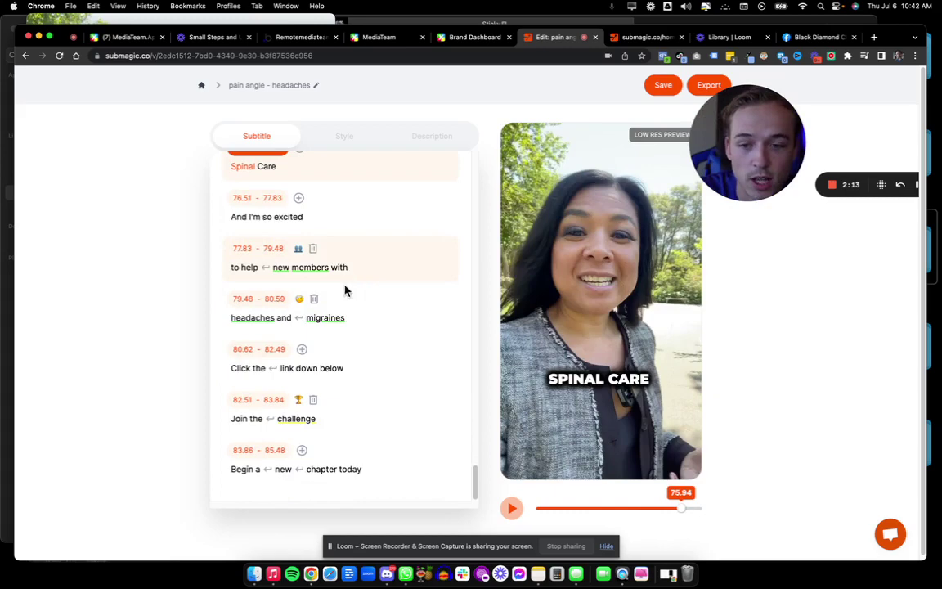
scroll(345, 290, up, 20)
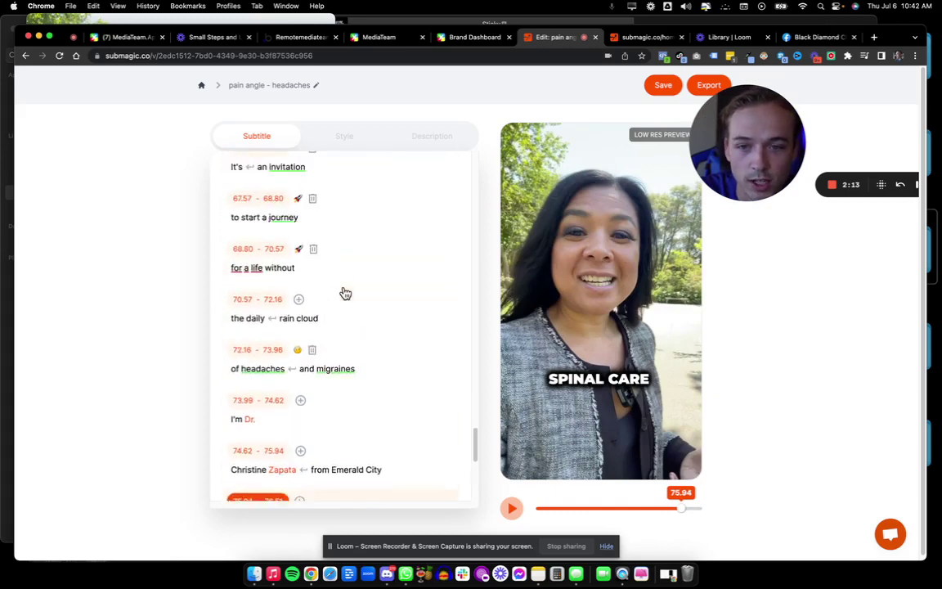
scroll(345, 293, up, 5)
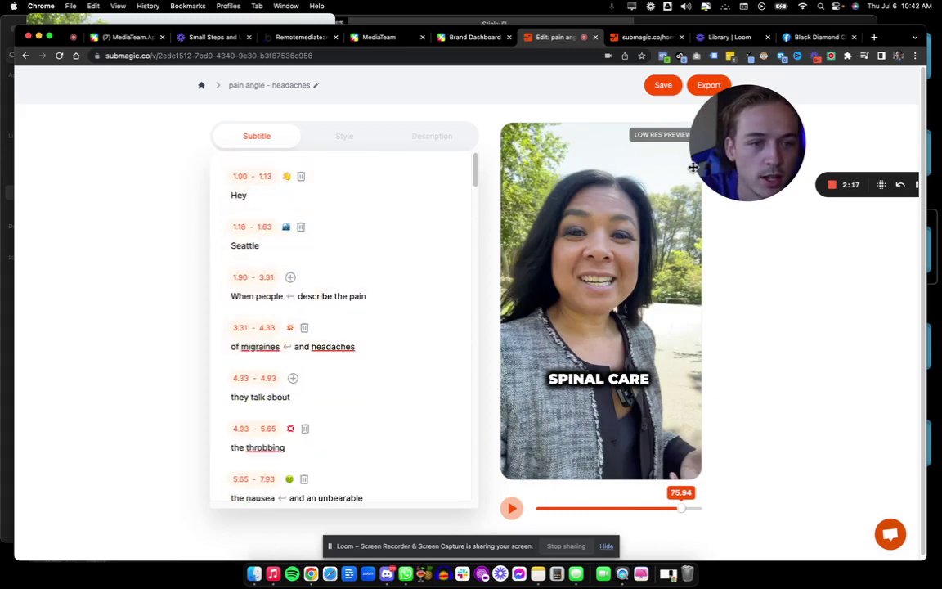
Preview Hormozi V2, Cleancut, DynamicSync and InspireImpact themes, then settle on Hormozi V1
click(356, 139)
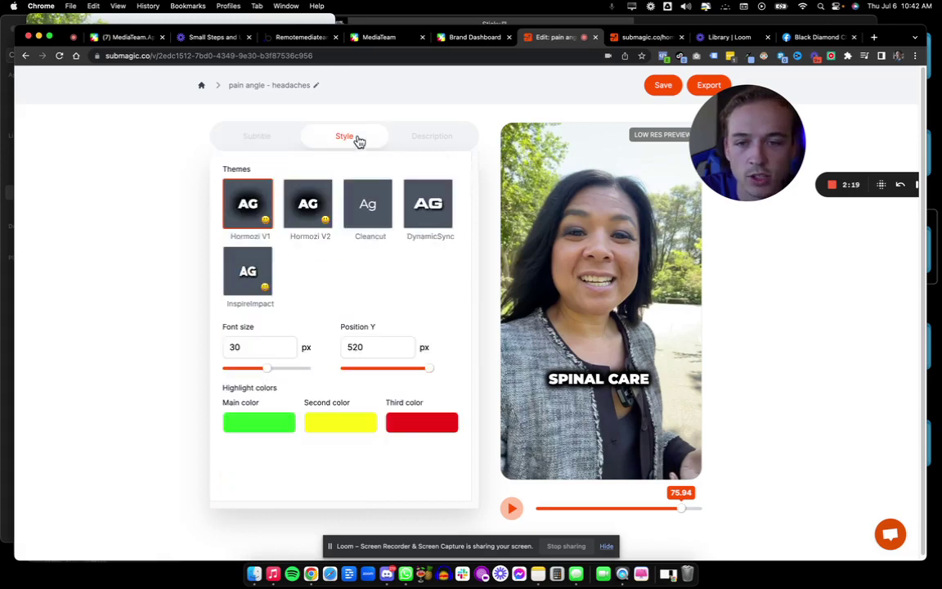
click(586, 509)
click(511, 508)
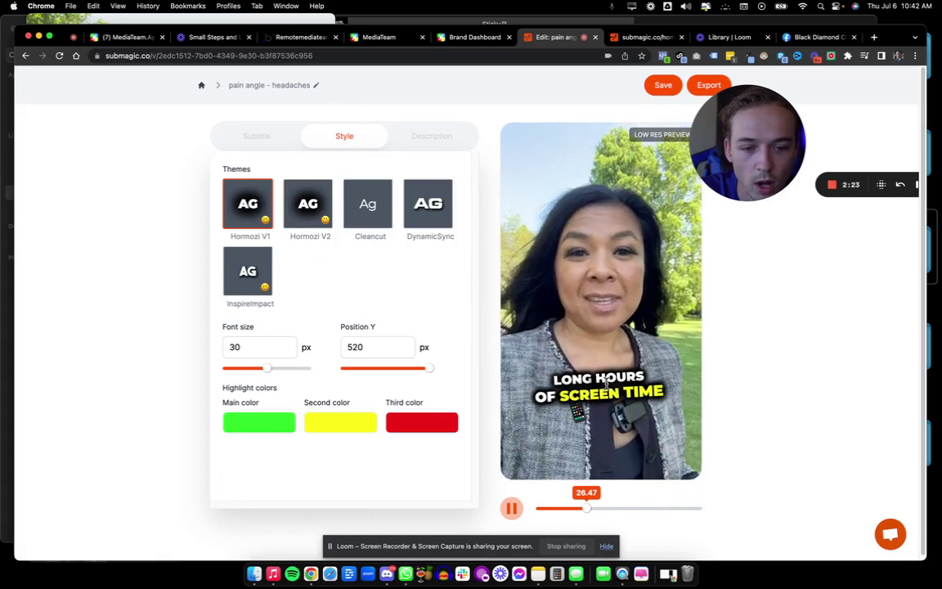
click(309, 206)
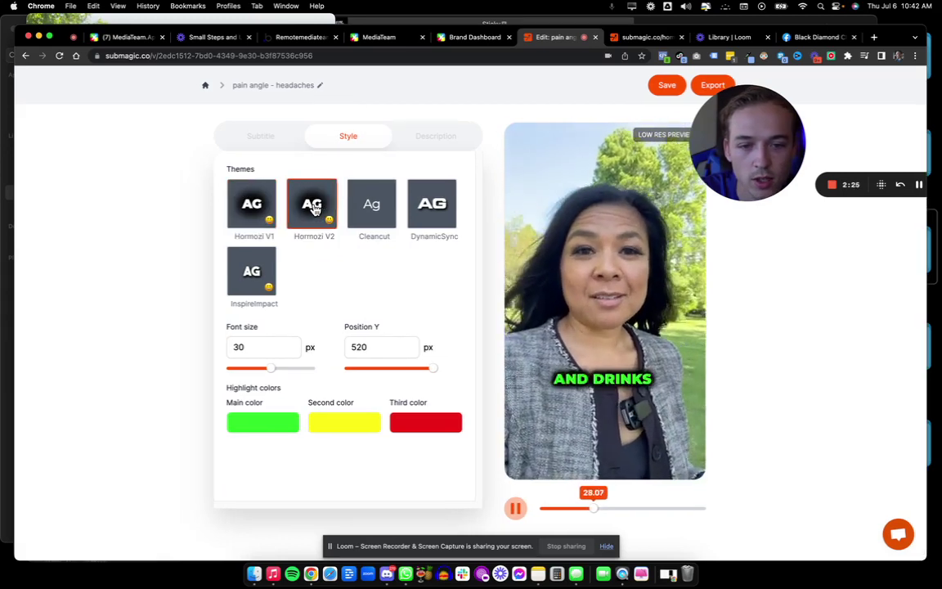
click(366, 210)
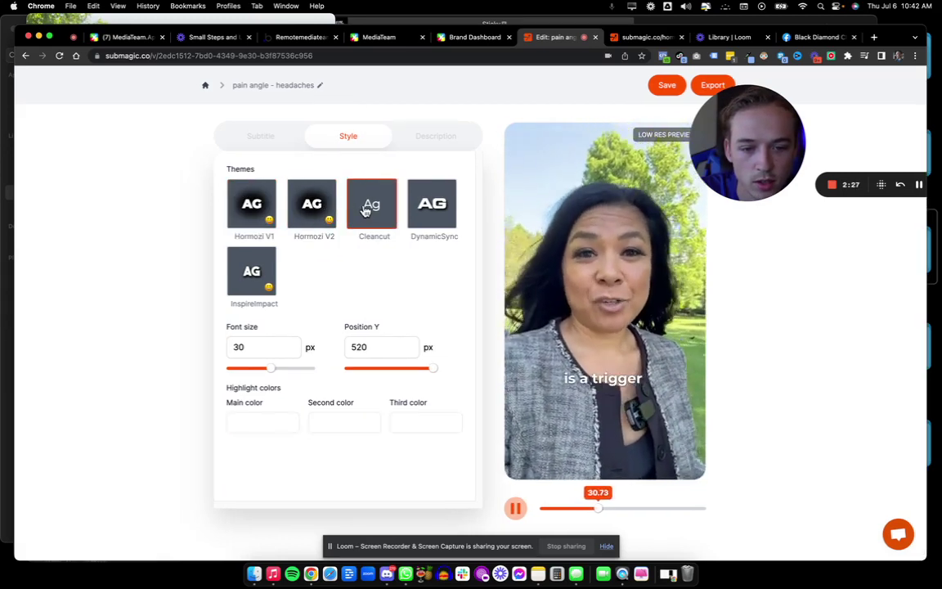
click(432, 205)
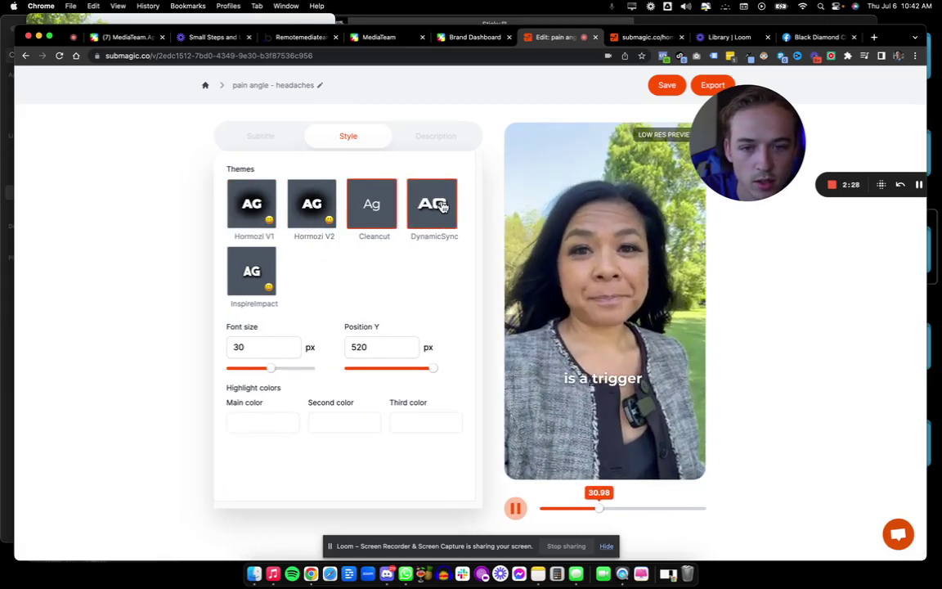
click(254, 282)
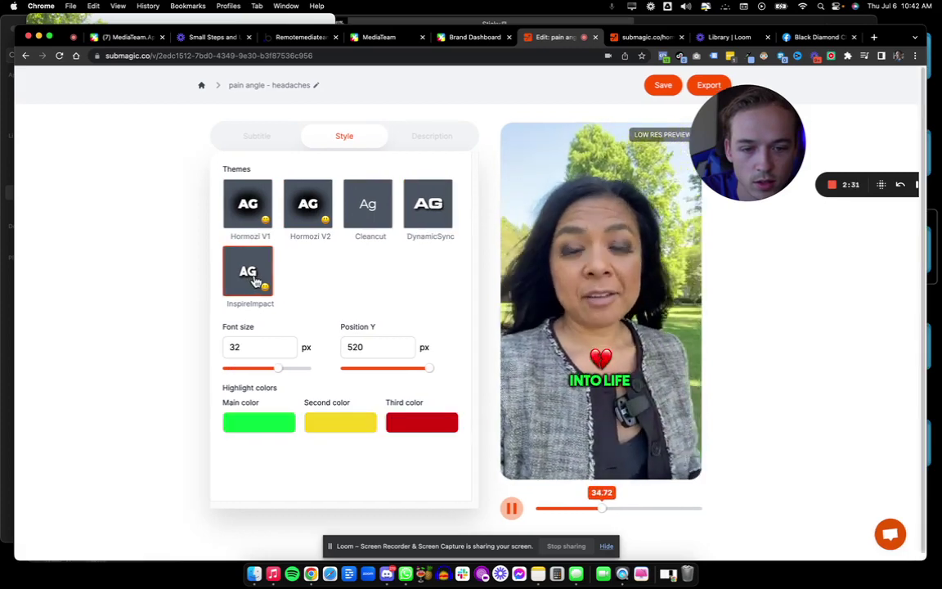
click(248, 206)
click(511, 508)
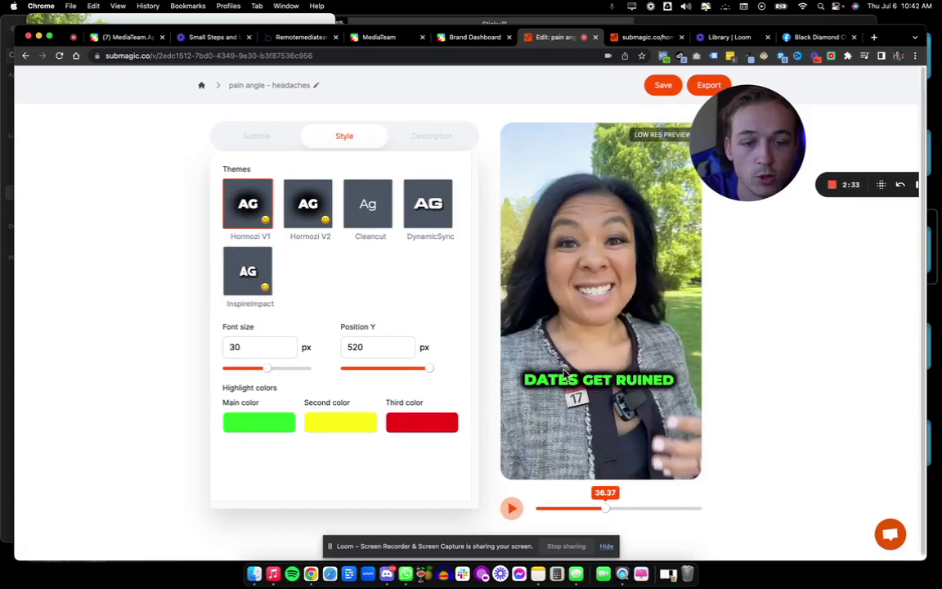
Set the main highlight colour to bright green 00ff00 using the custom colour picker
click(250, 433)
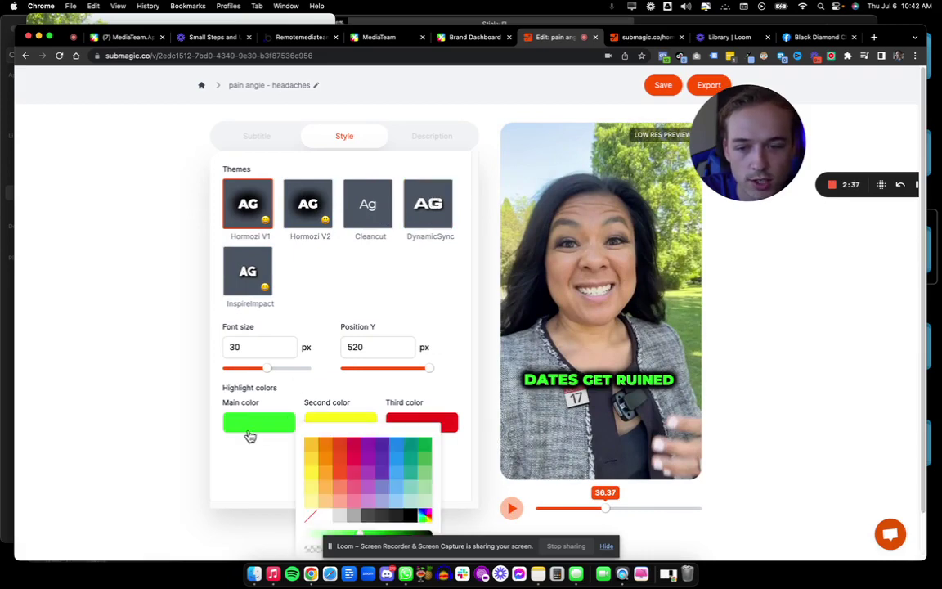
click(422, 449)
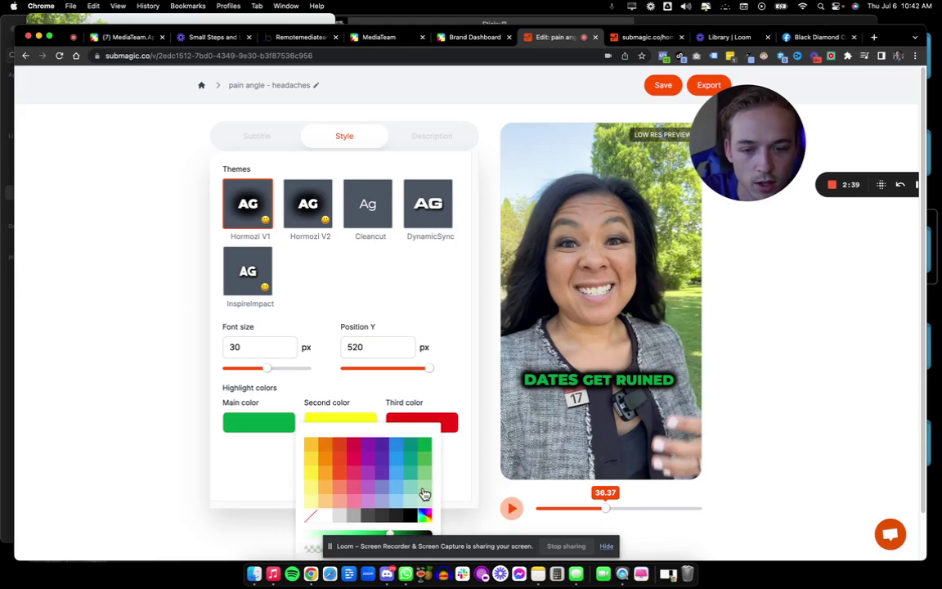
scroll(424, 494, down, 1)
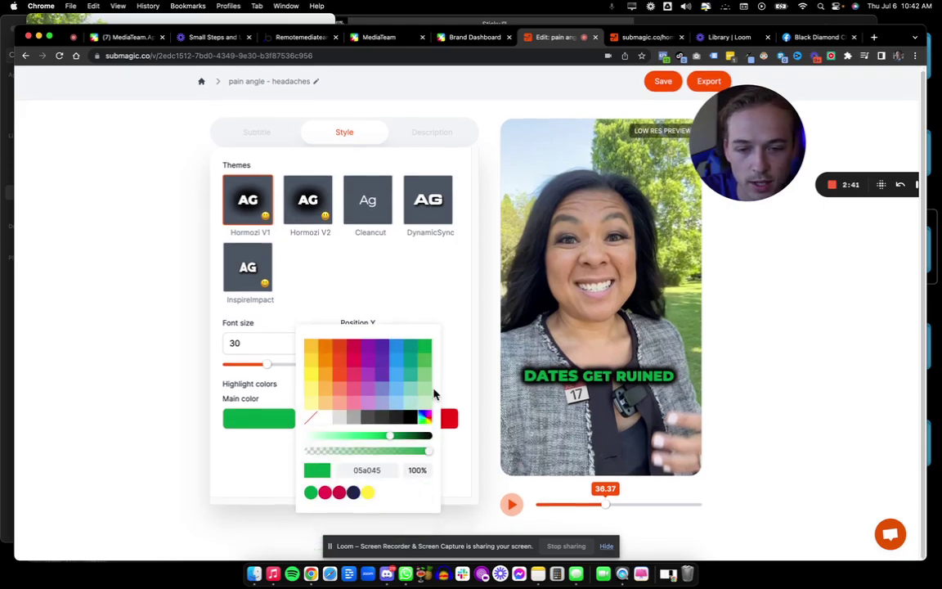
click(426, 391)
click(350, 436)
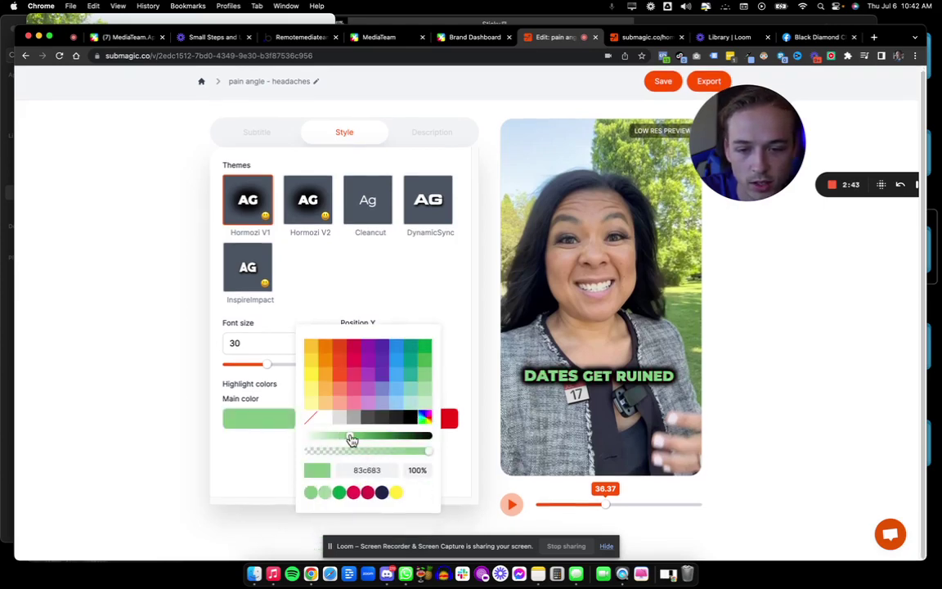
click(423, 419)
drag(348, 367, 452, 341)
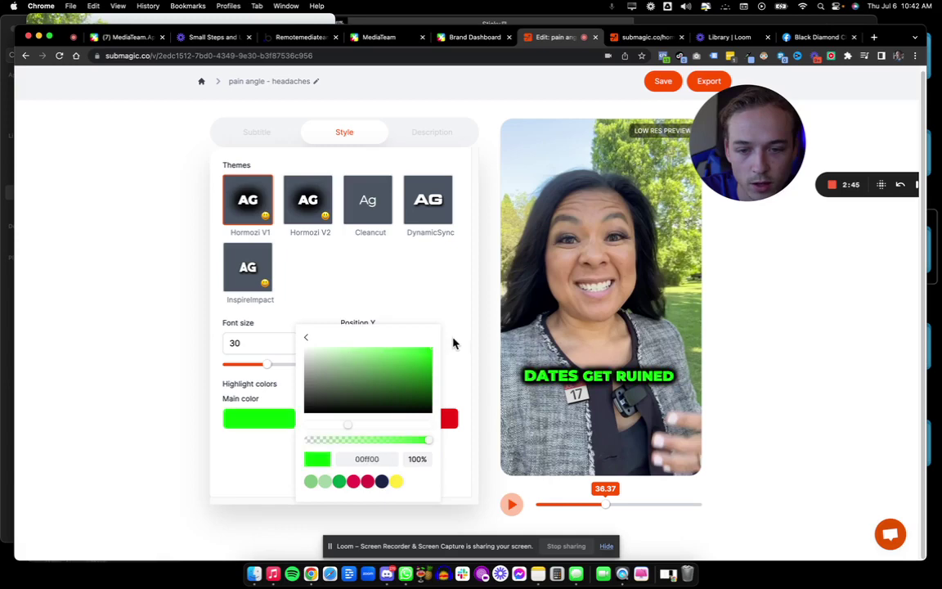
click(427, 291)
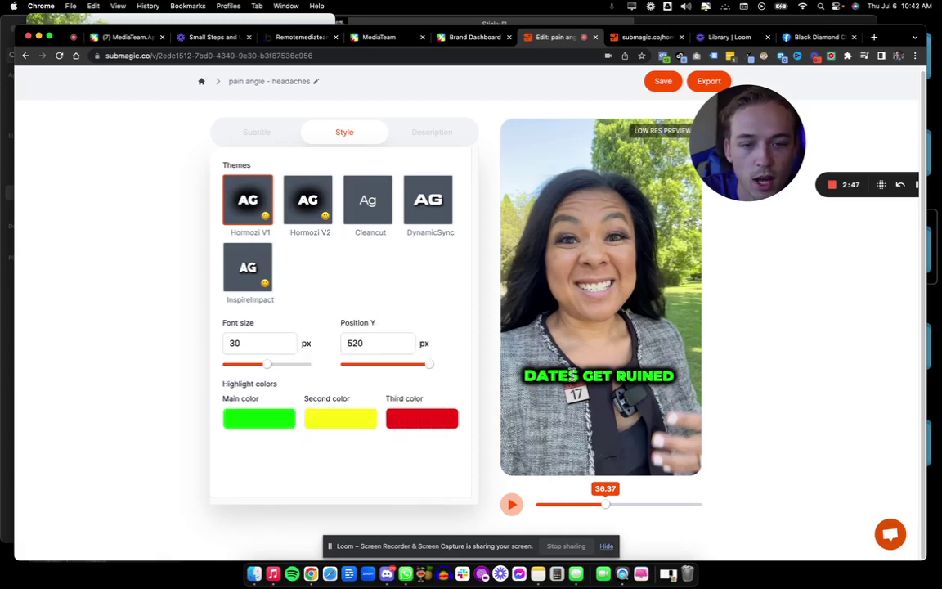
scroll(481, 365, up, 1)
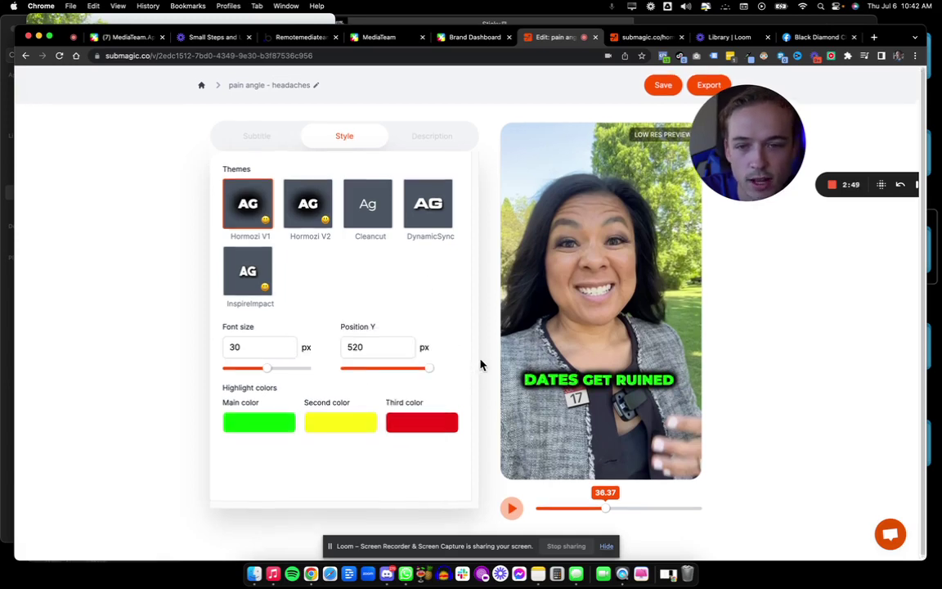
Review the description, hashtags and Hormozi V1 style, then scroll subtitles to 'dates get ruined'
click(422, 134)
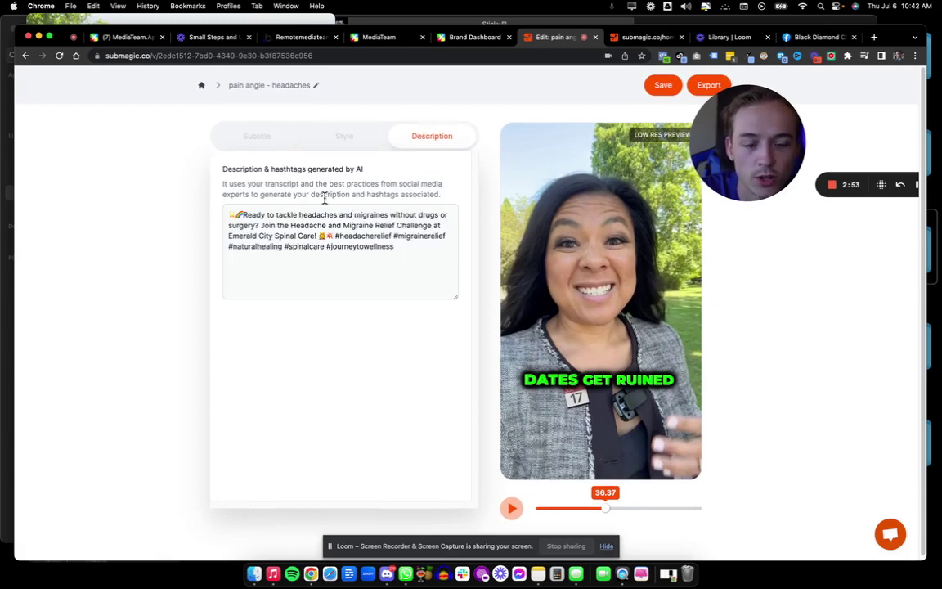
click(328, 144)
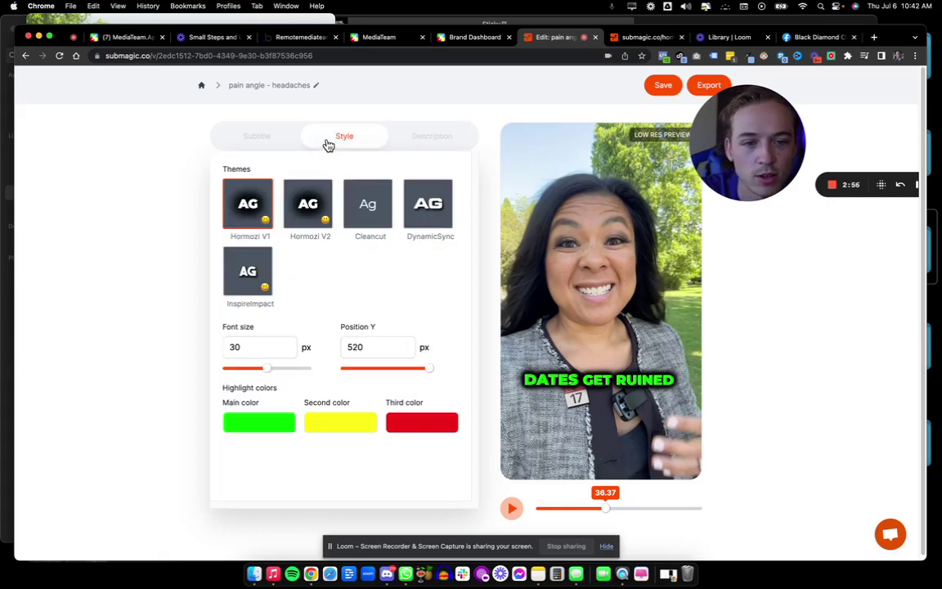
click(254, 137)
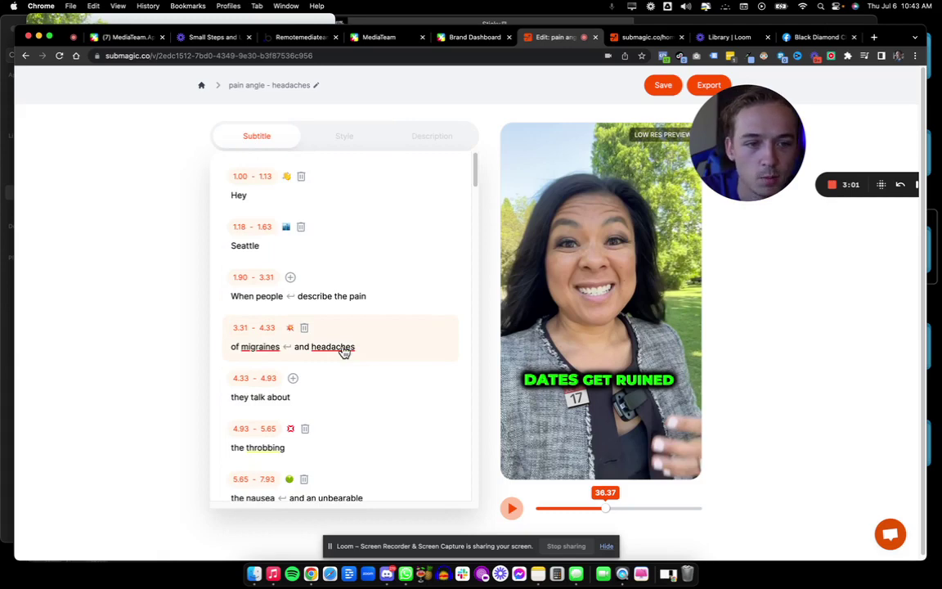
scroll(343, 352, down, 3)
scroll(345, 352, down, 15)
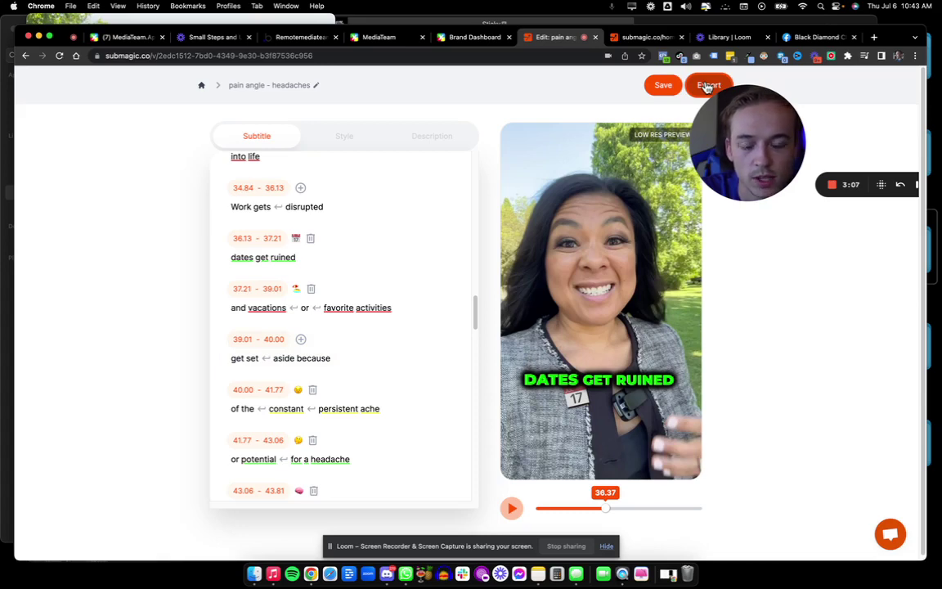
Export the captioned video and wait while the Generating Captions progress climbs
click(708, 86)
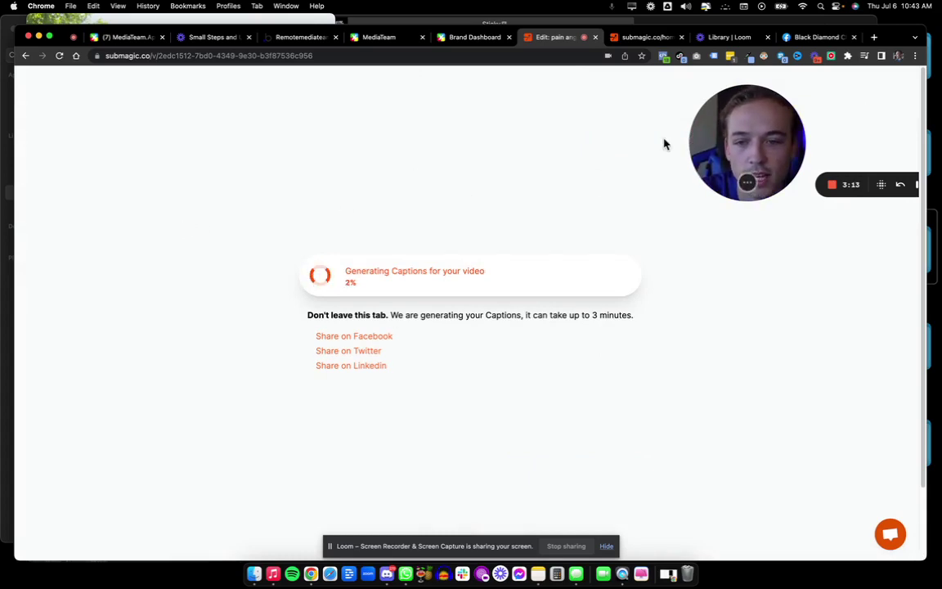
drag(736, 139, 153, 229)
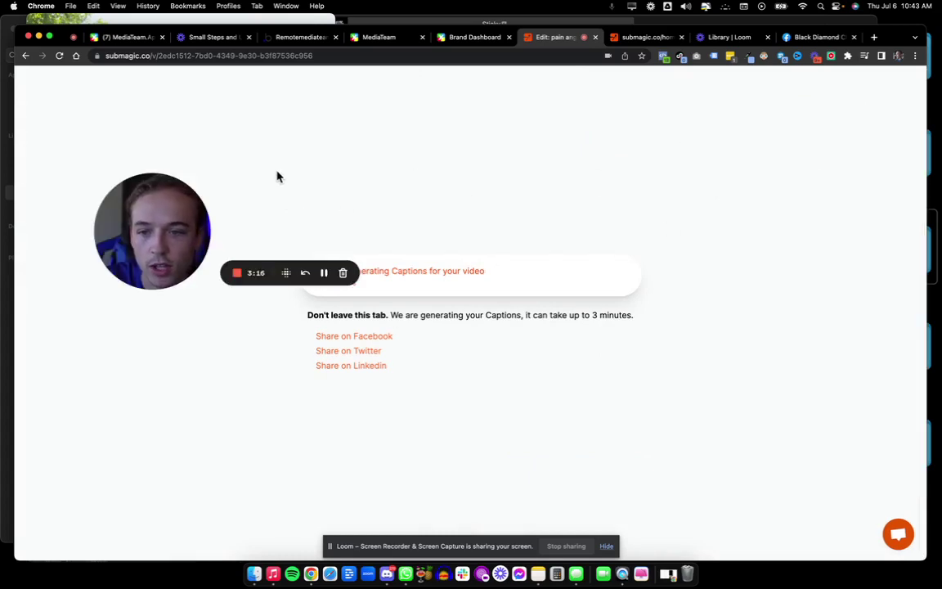
drag(166, 272, 125, 211)
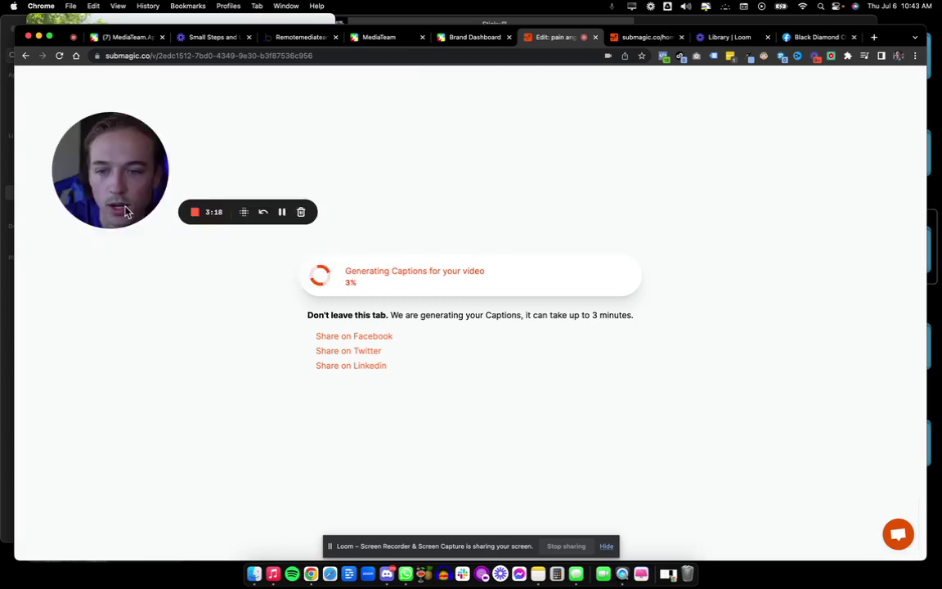
key(super+a)
click(273, 239)
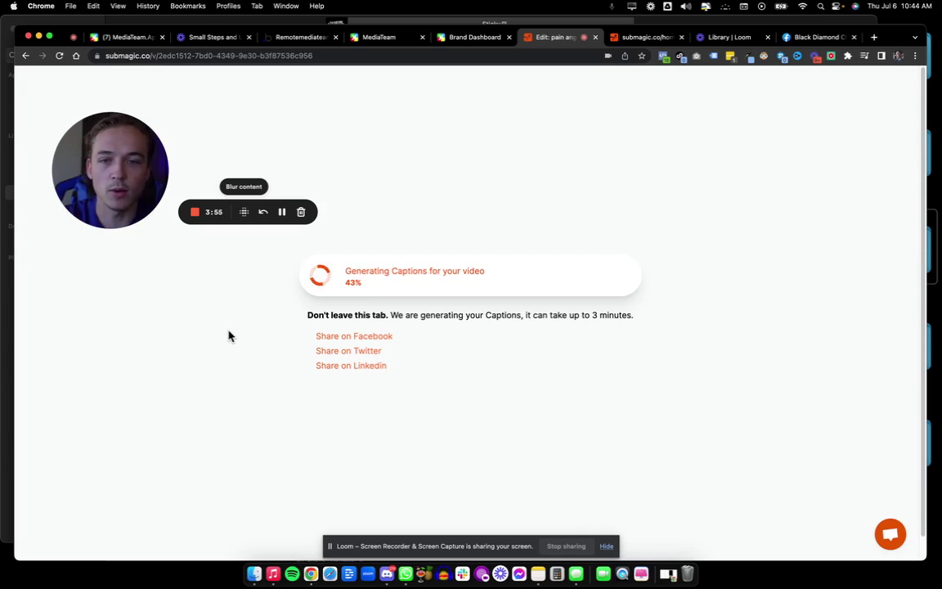
Preview pain angle - headaches.mp4 (1080×1920, 01:27) in Downloads while export reaches 64%
click(255, 575)
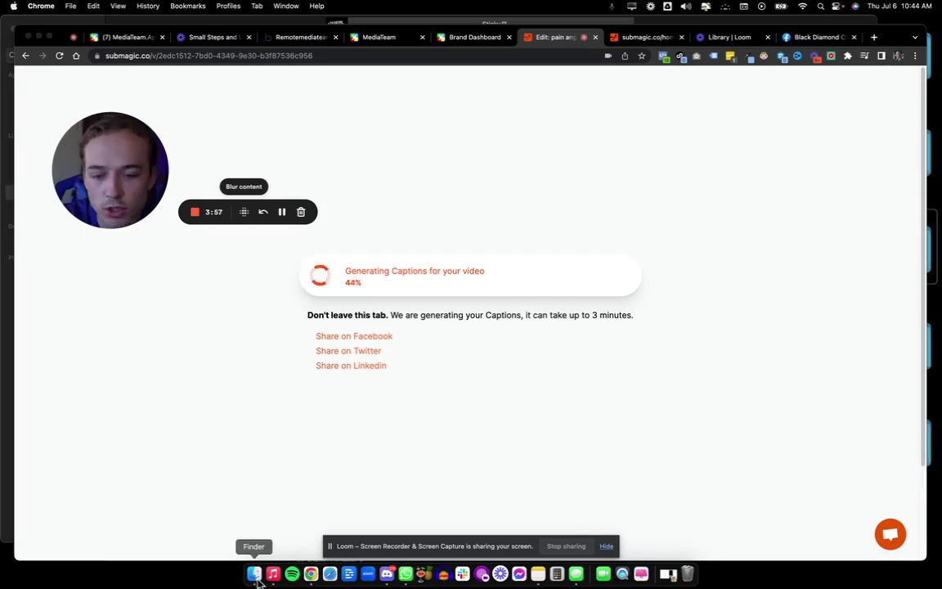
click(237, 200)
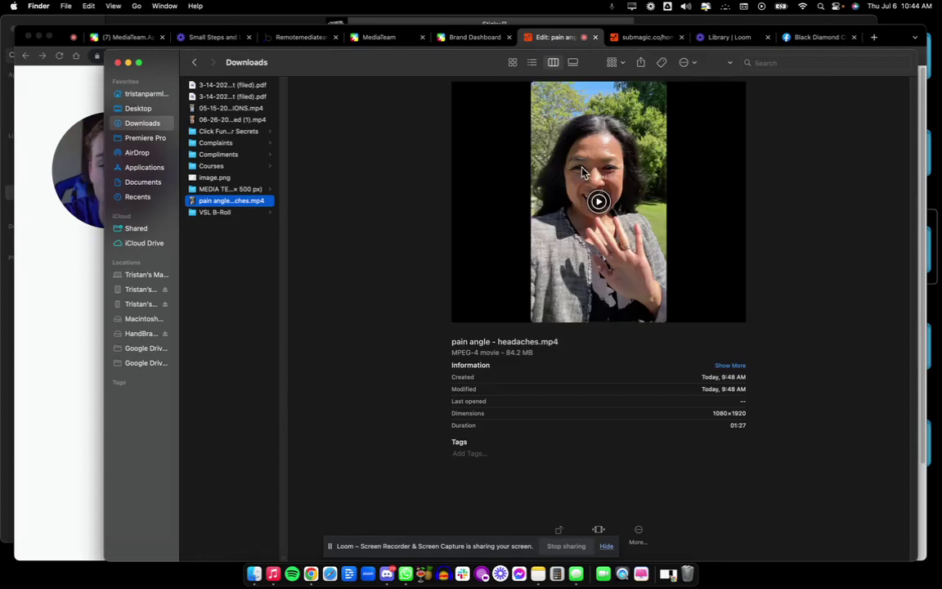
click(25, 308)
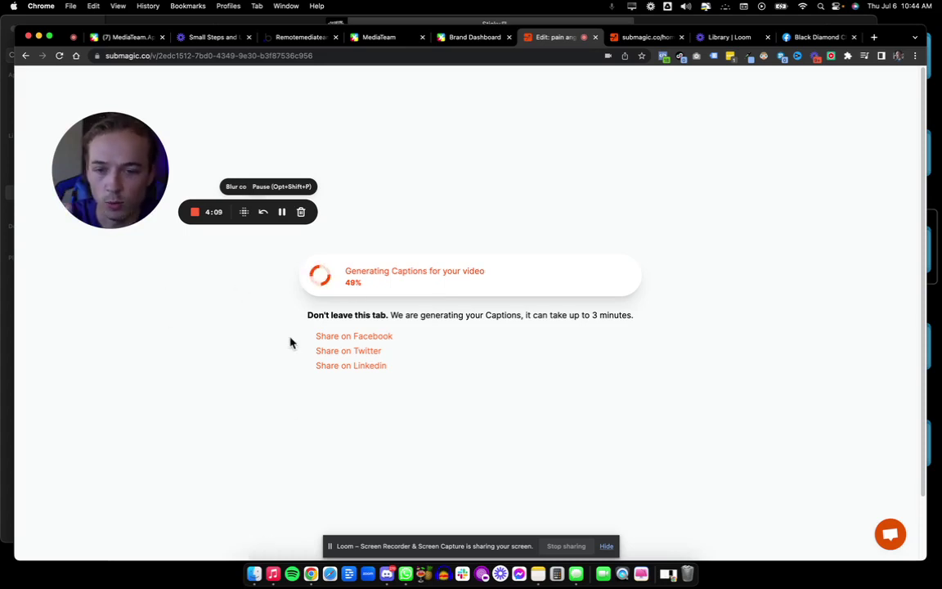
click(254, 574)
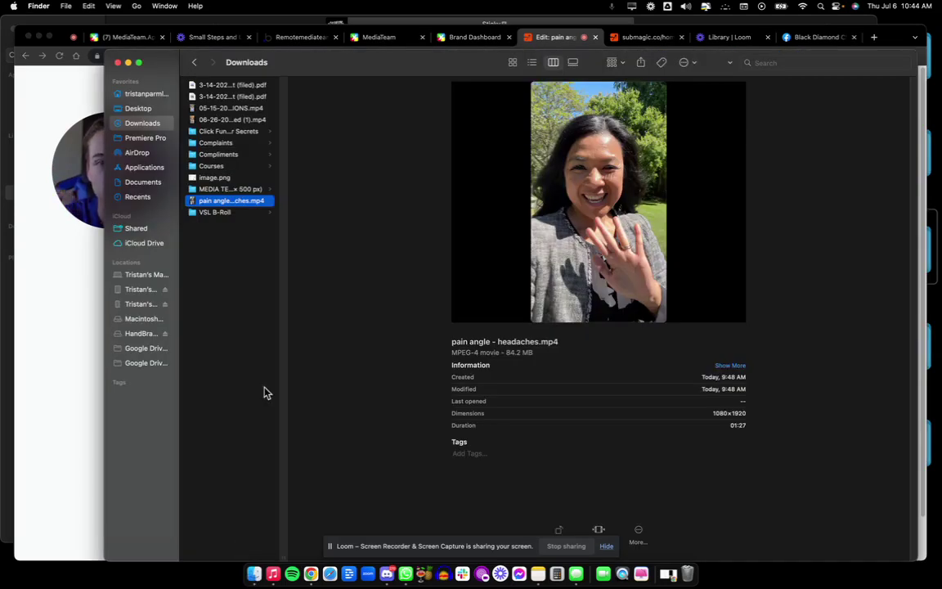
click(56, 314)
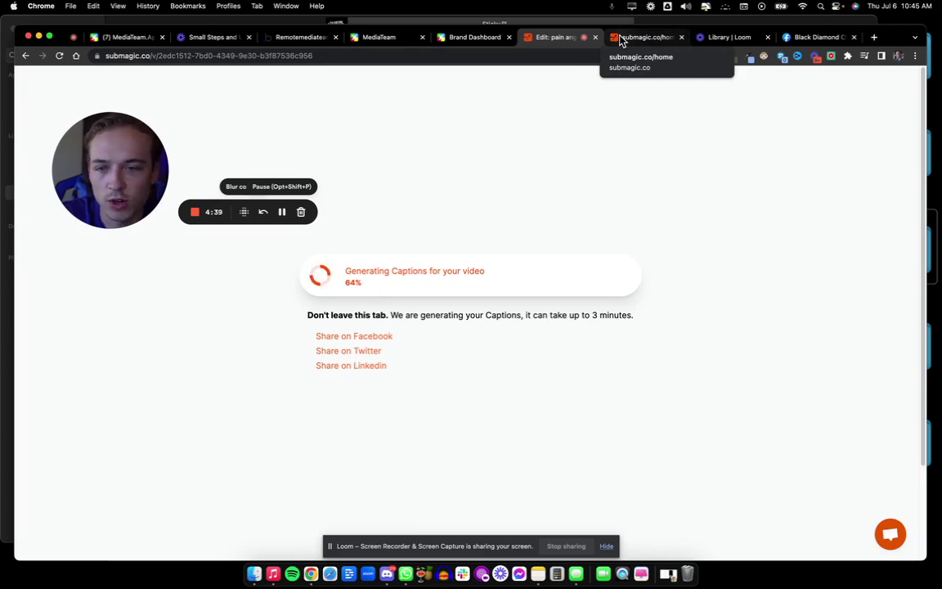
Open Gmail's 'Yay, your video processing completed' email and download the video from its link
click(282, 212)
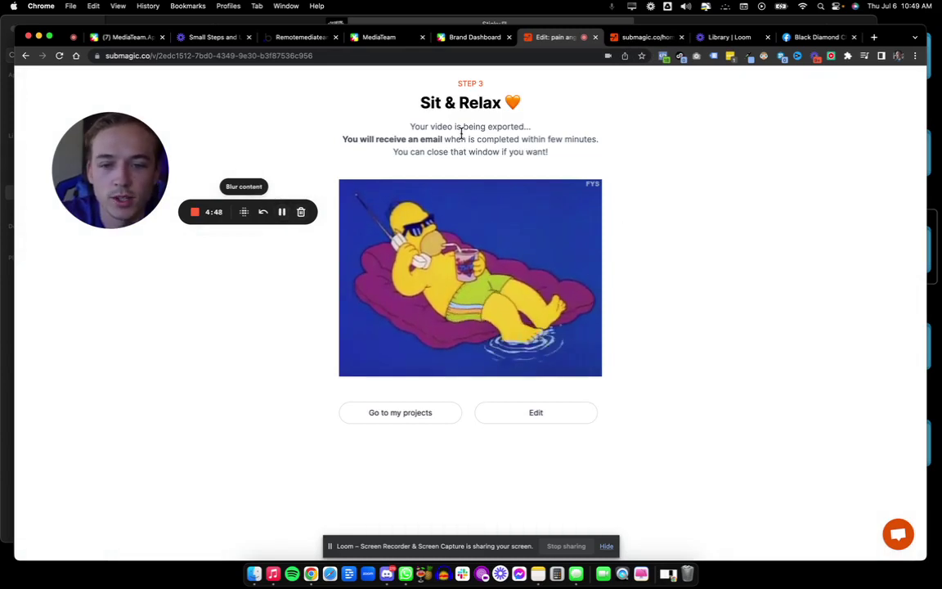
click(282, 212)
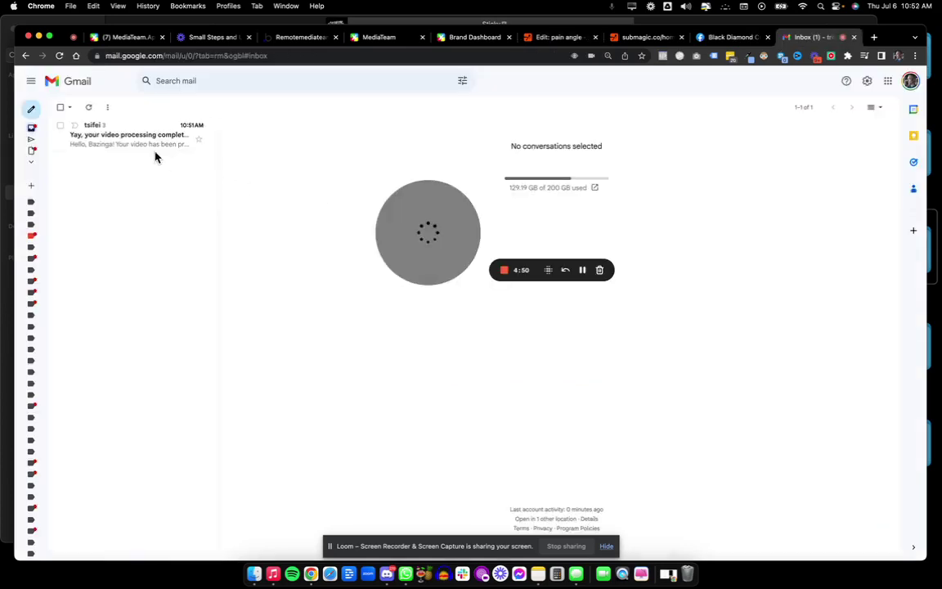
click(141, 144)
click(262, 256)
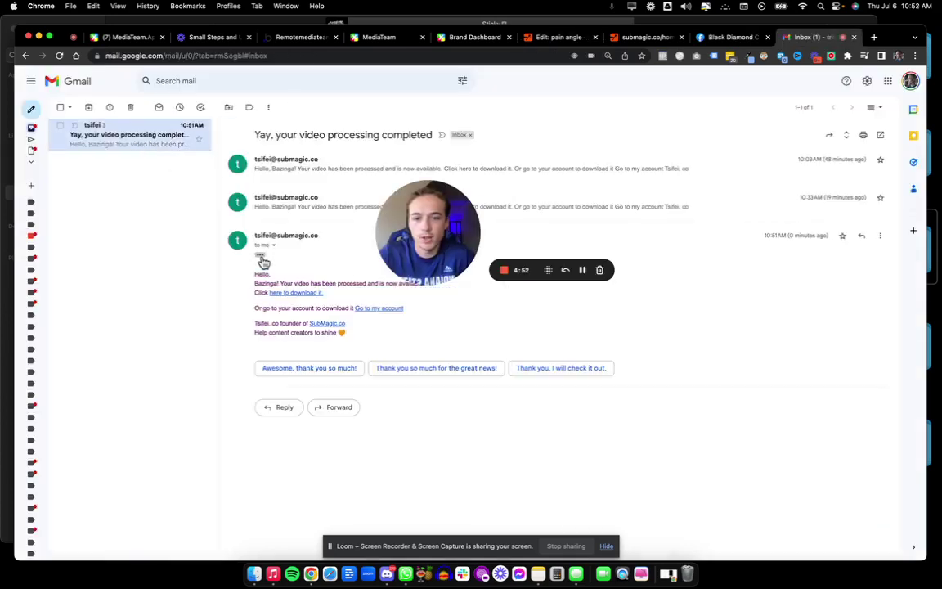
click(282, 297)
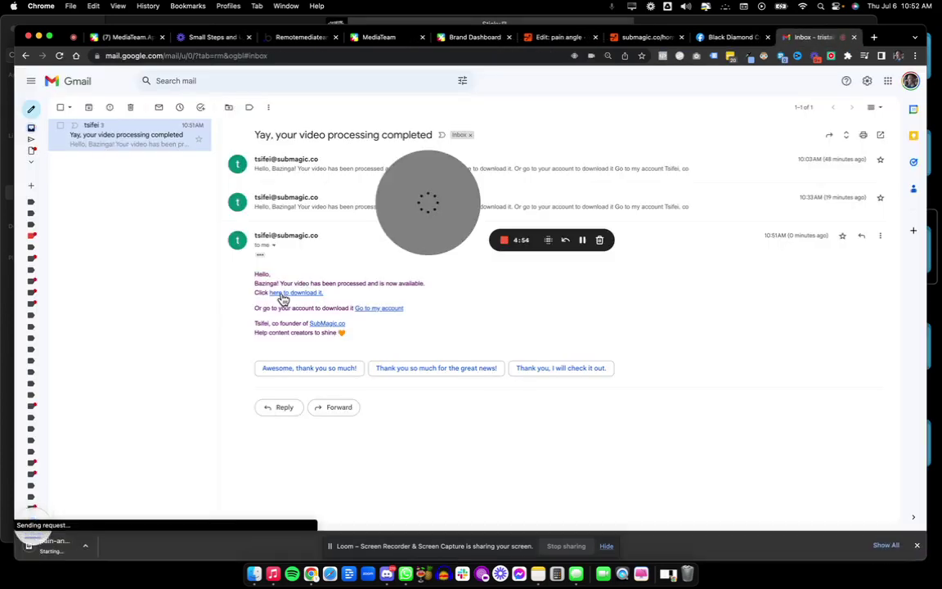
Return to the Submagic export page and open My projects, showing the pain angle - headaches project Completed
click(560, 38)
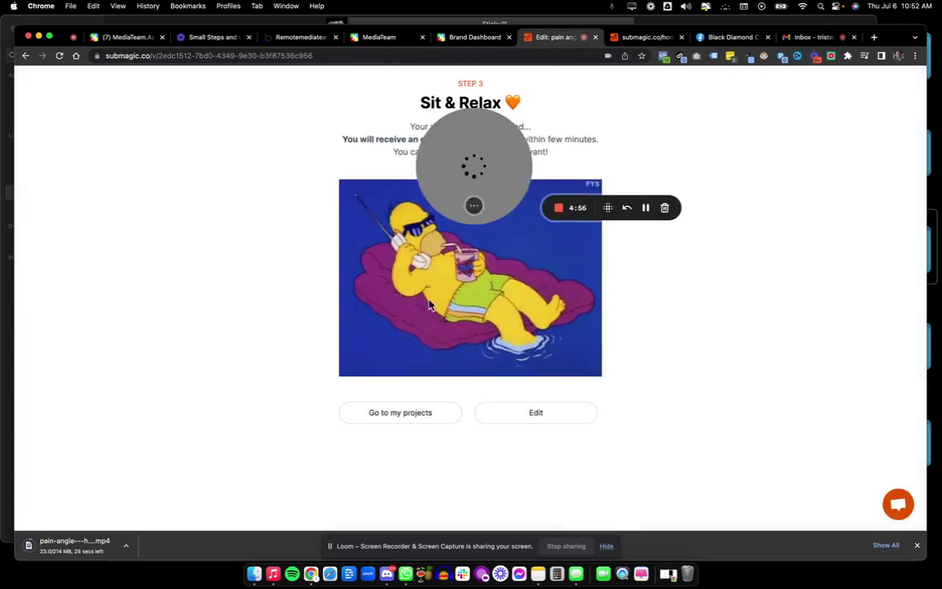
click(445, 413)
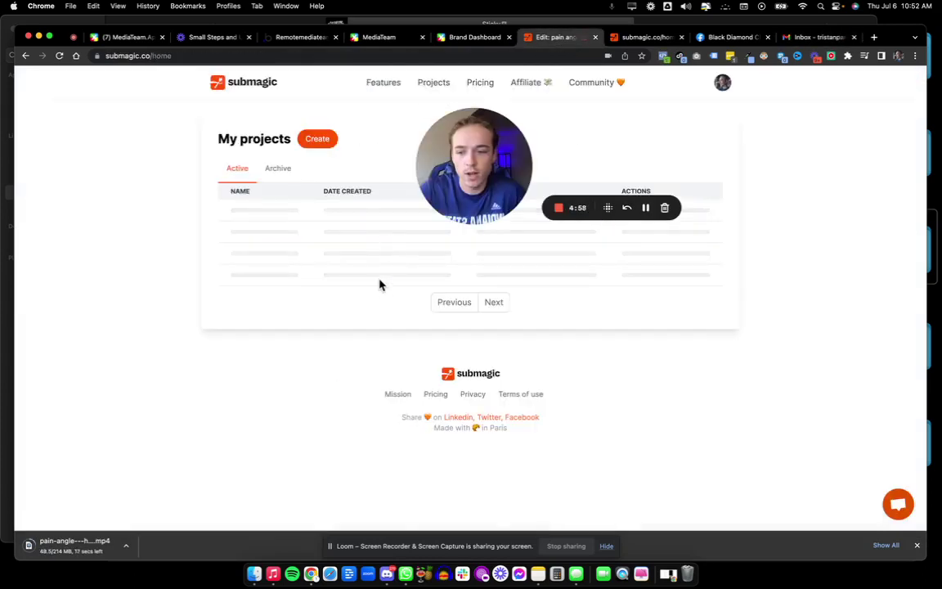
drag(488, 211, 123, 188)
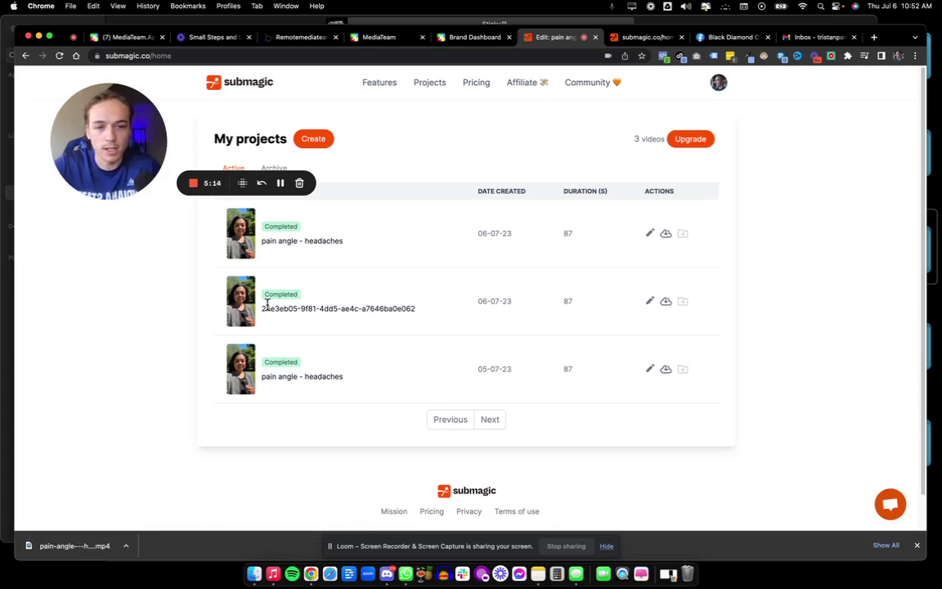
Play pain-angle---headaches-download.mp4 in QuickTime to check its green-highlighted captions, pausing at 00:09
click(98, 546)
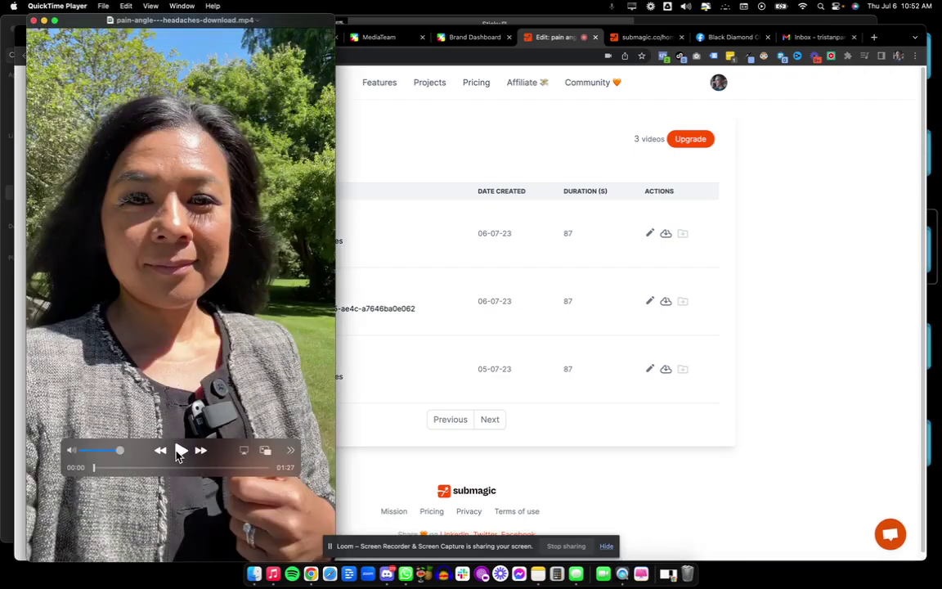
click(180, 450)
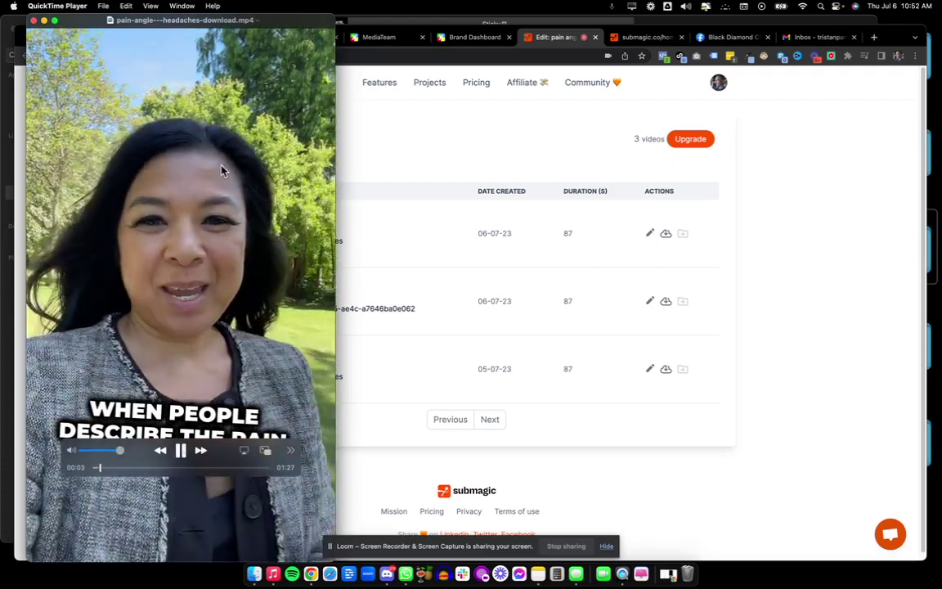
drag(219, 24, 567, 26)
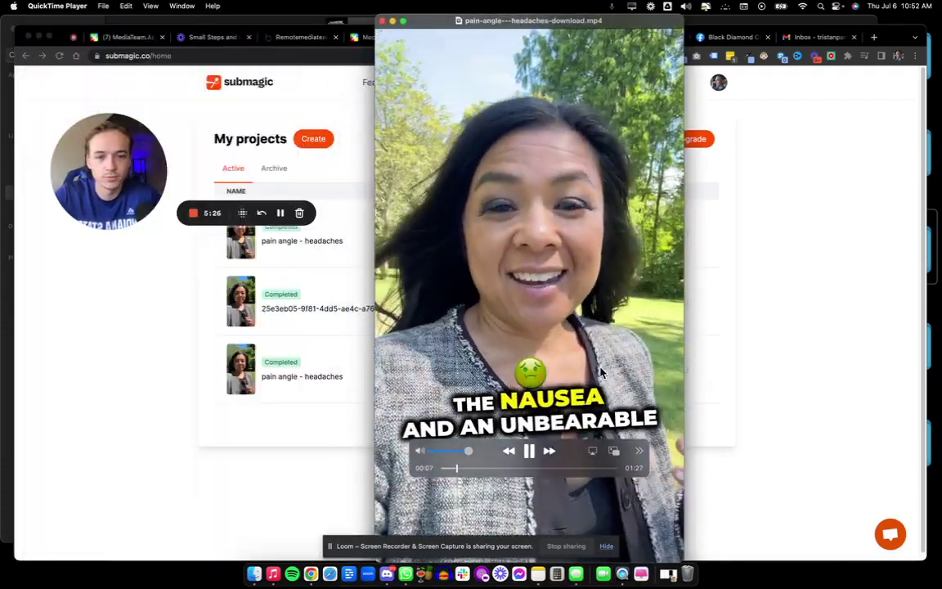
click(529, 450)
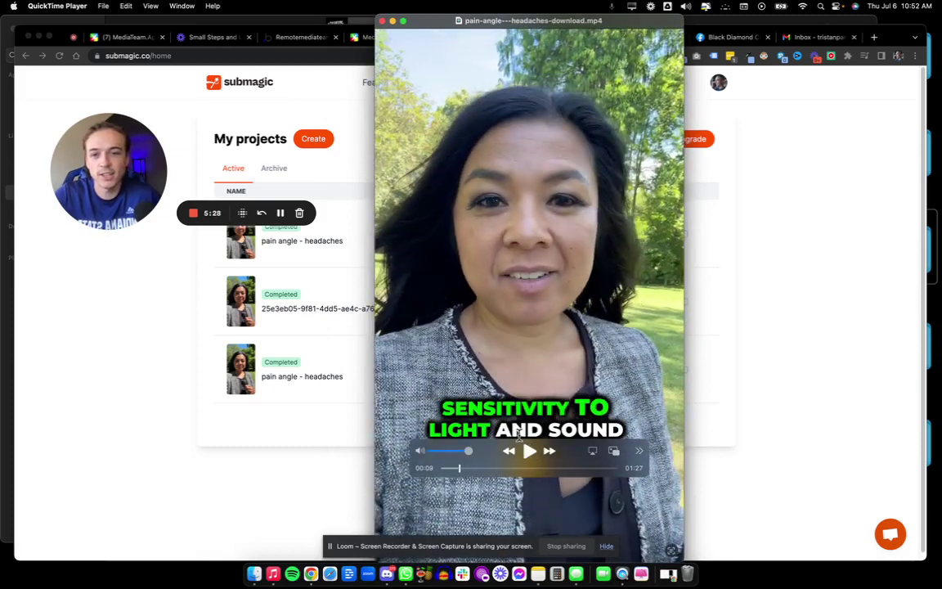